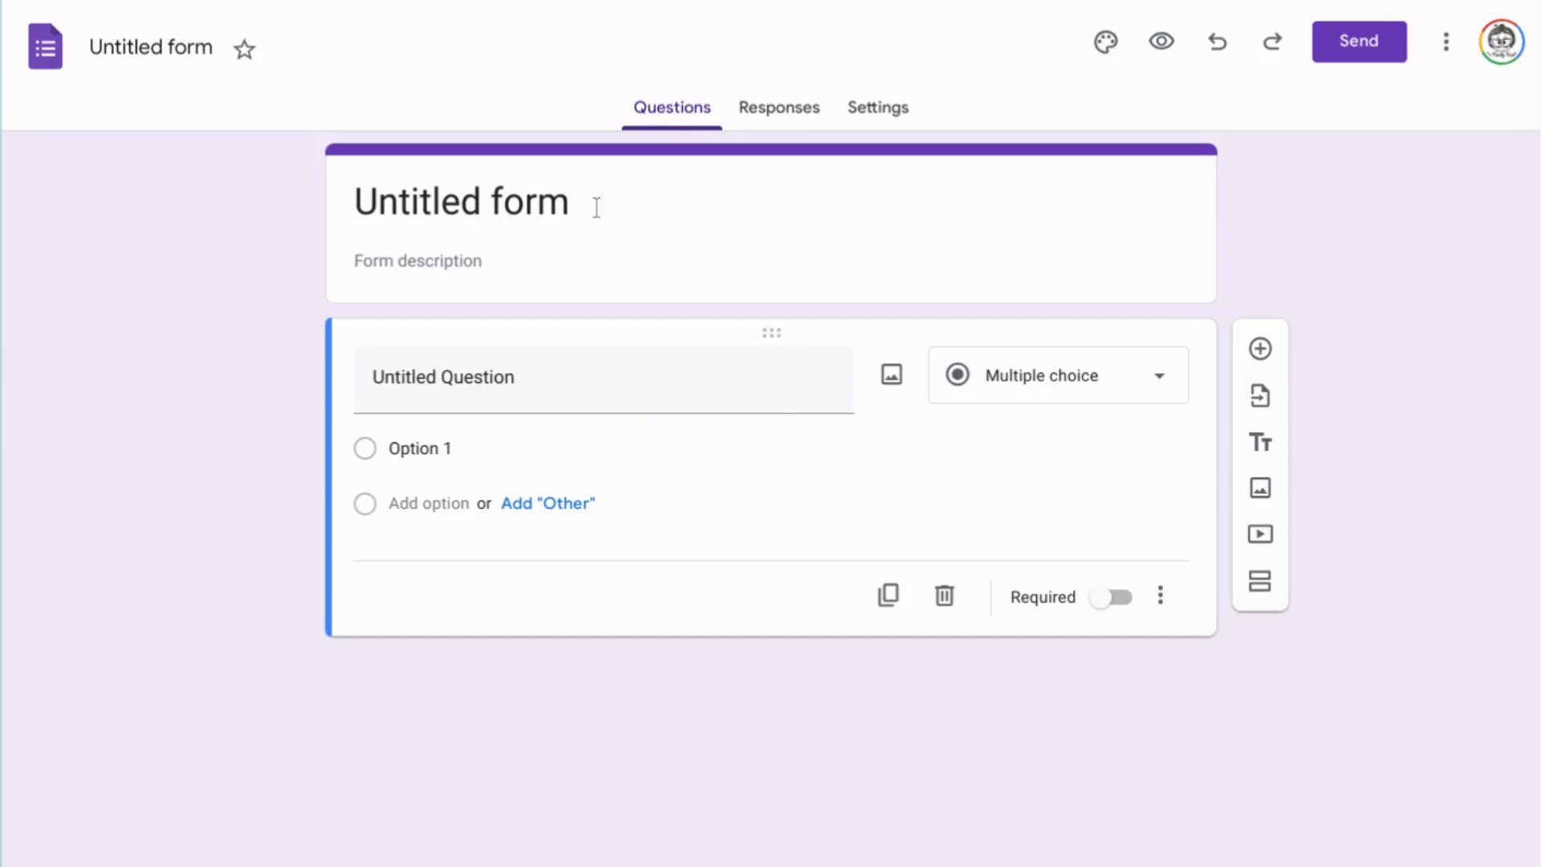
Change the first question's type to File upload and accept the Drive upload notice.
{"action": "left_click", "coordinate": [1155, 396]}
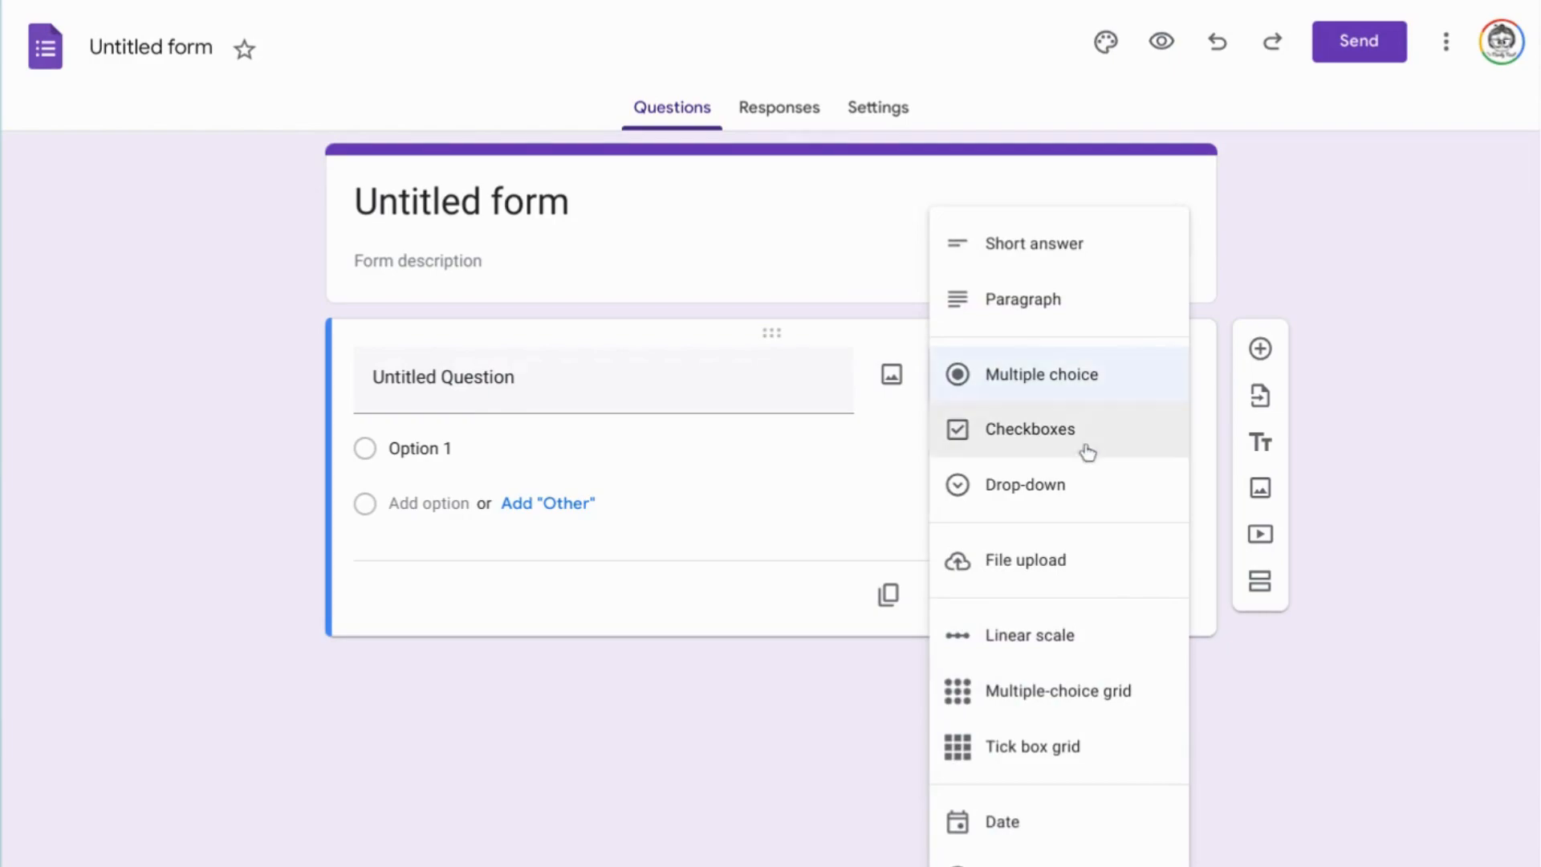
{"action": "left_click", "coordinate": [1045, 568]}
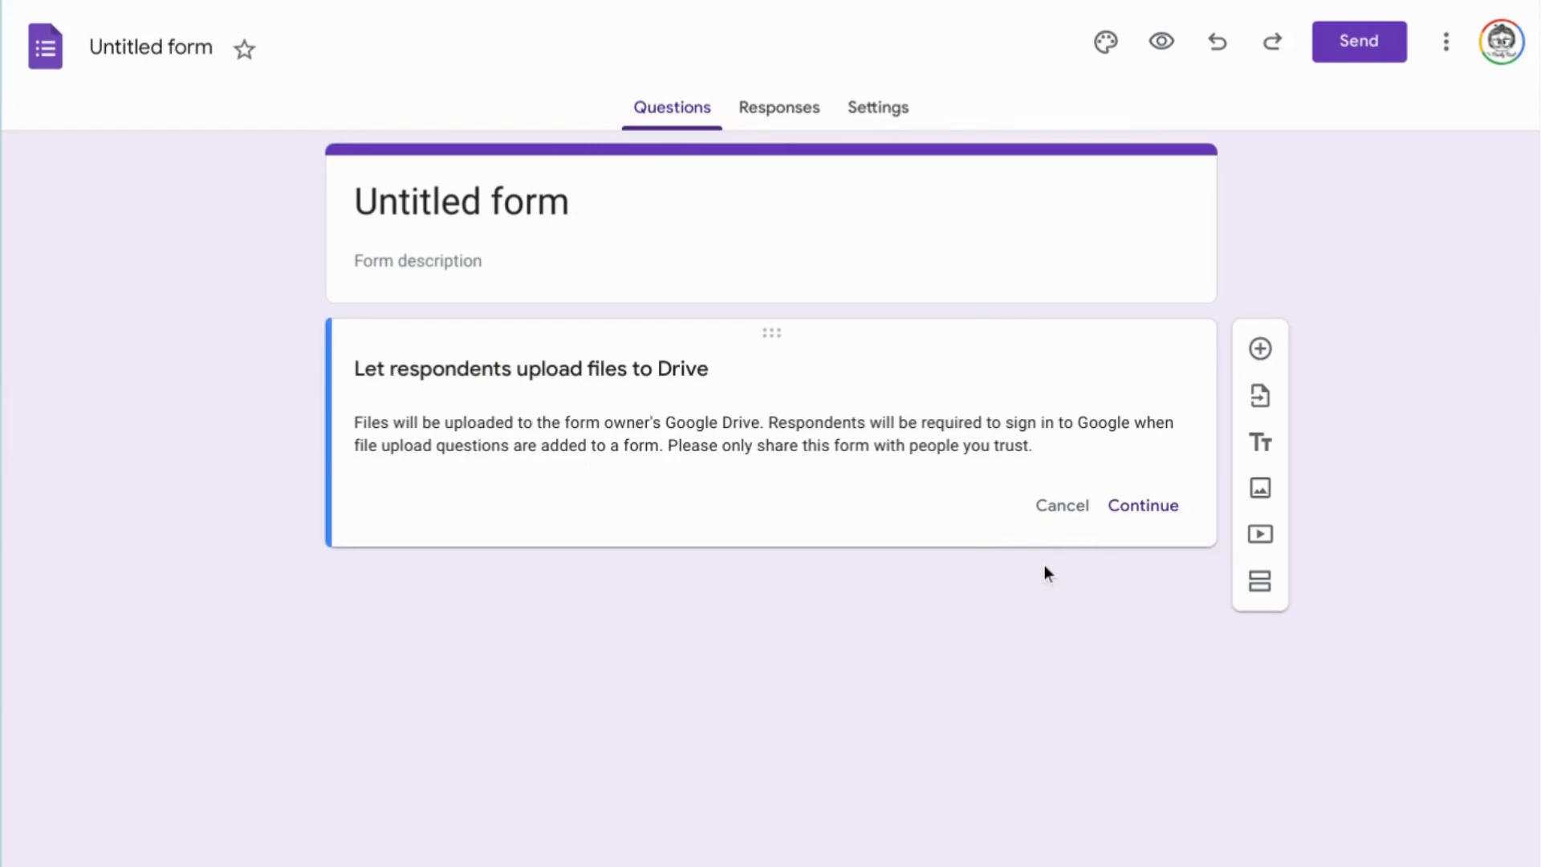
{"action": "left_click", "coordinate": [1150, 515]}
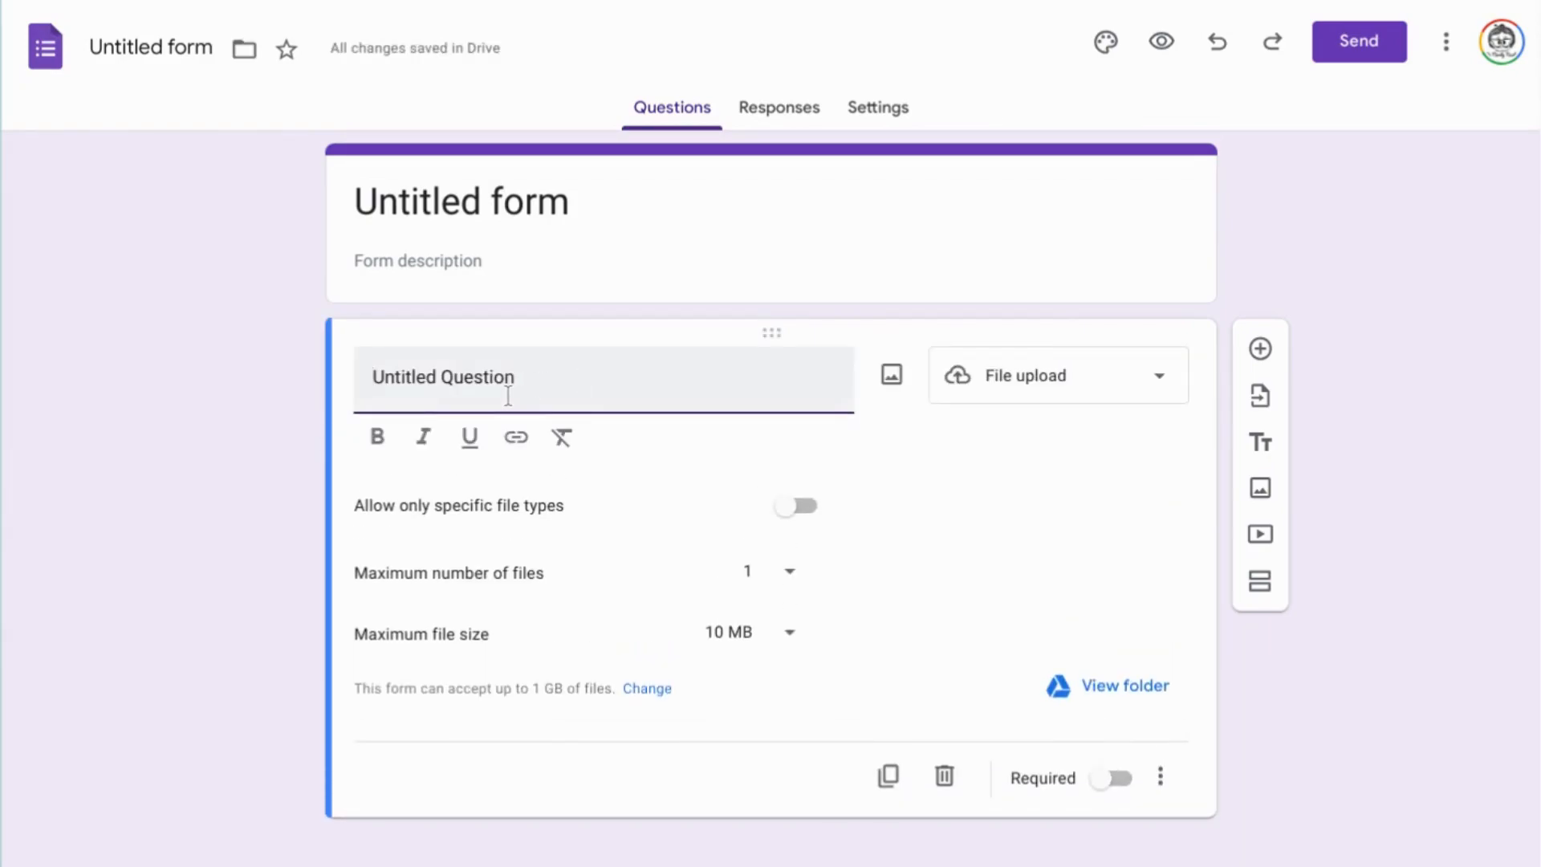
Title the upload question "Please upload previous school report here.".
{"action": "key", "text": "Home"}
{"action": "type", "text": "Please"}
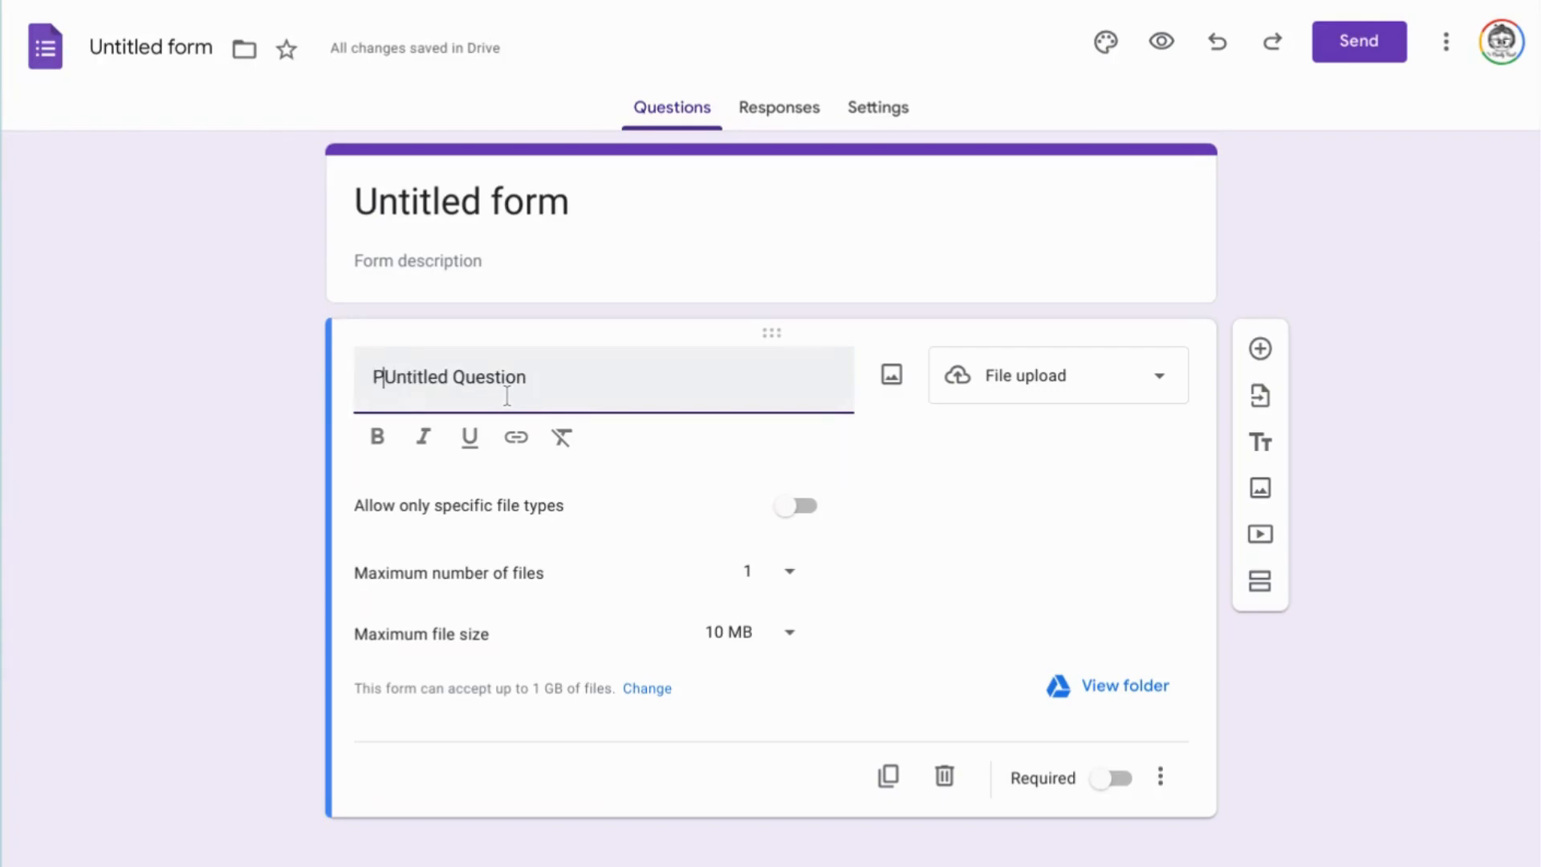
{"action": "key", "text": "ctrl+a"}
{"action": "type", "text": "PLe"}
{"action": "key", "text": "BackSpace"}
{"action": "key", "text": "BackSpace"}
{"action": "type", "text": "lease upload "}
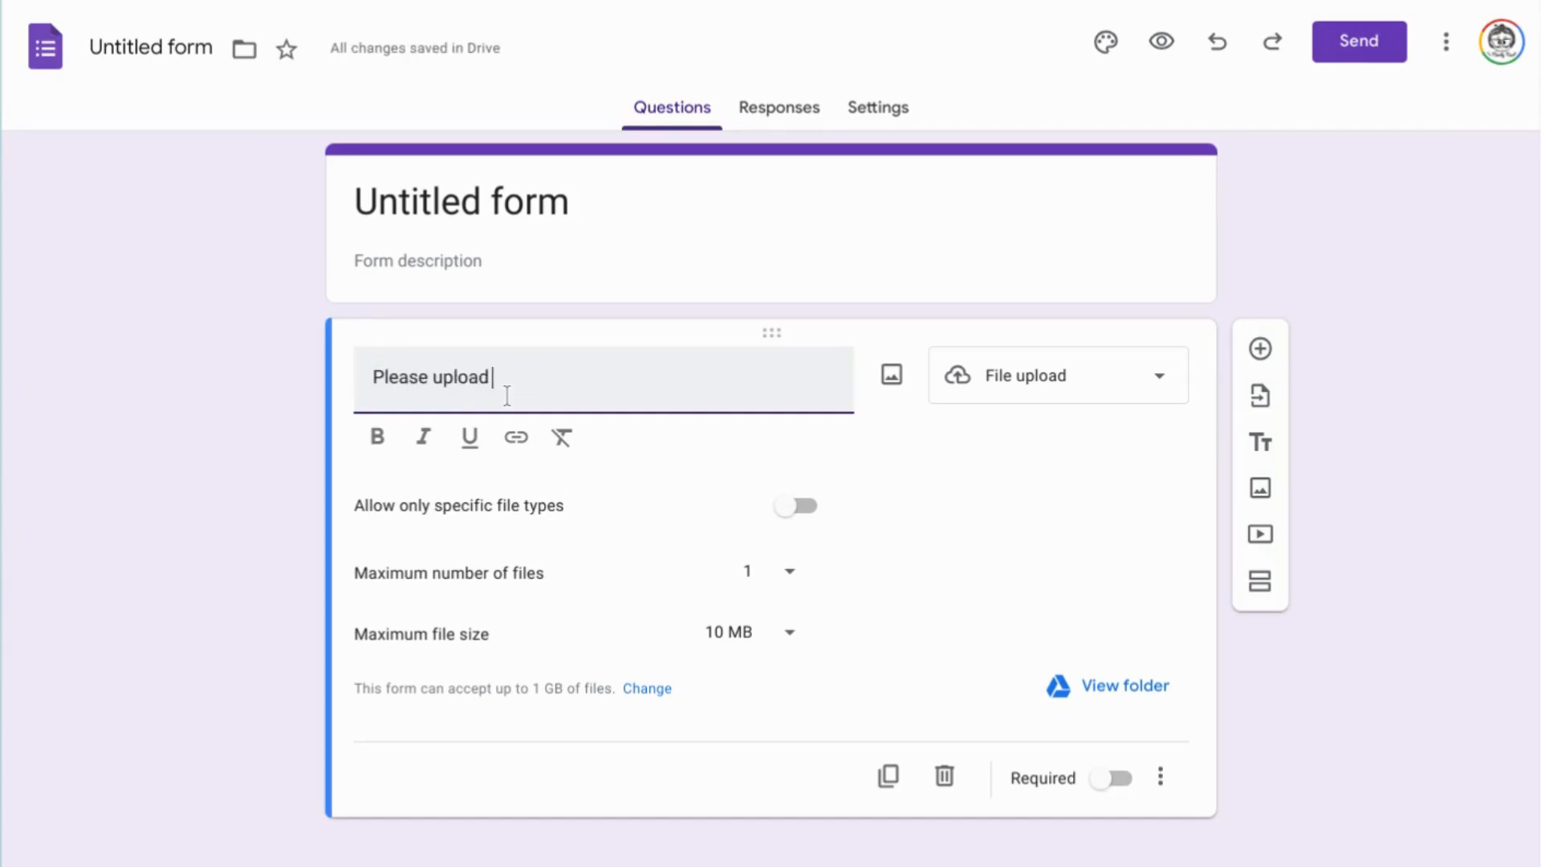
{"action": "type", "text": "previous school report here."}
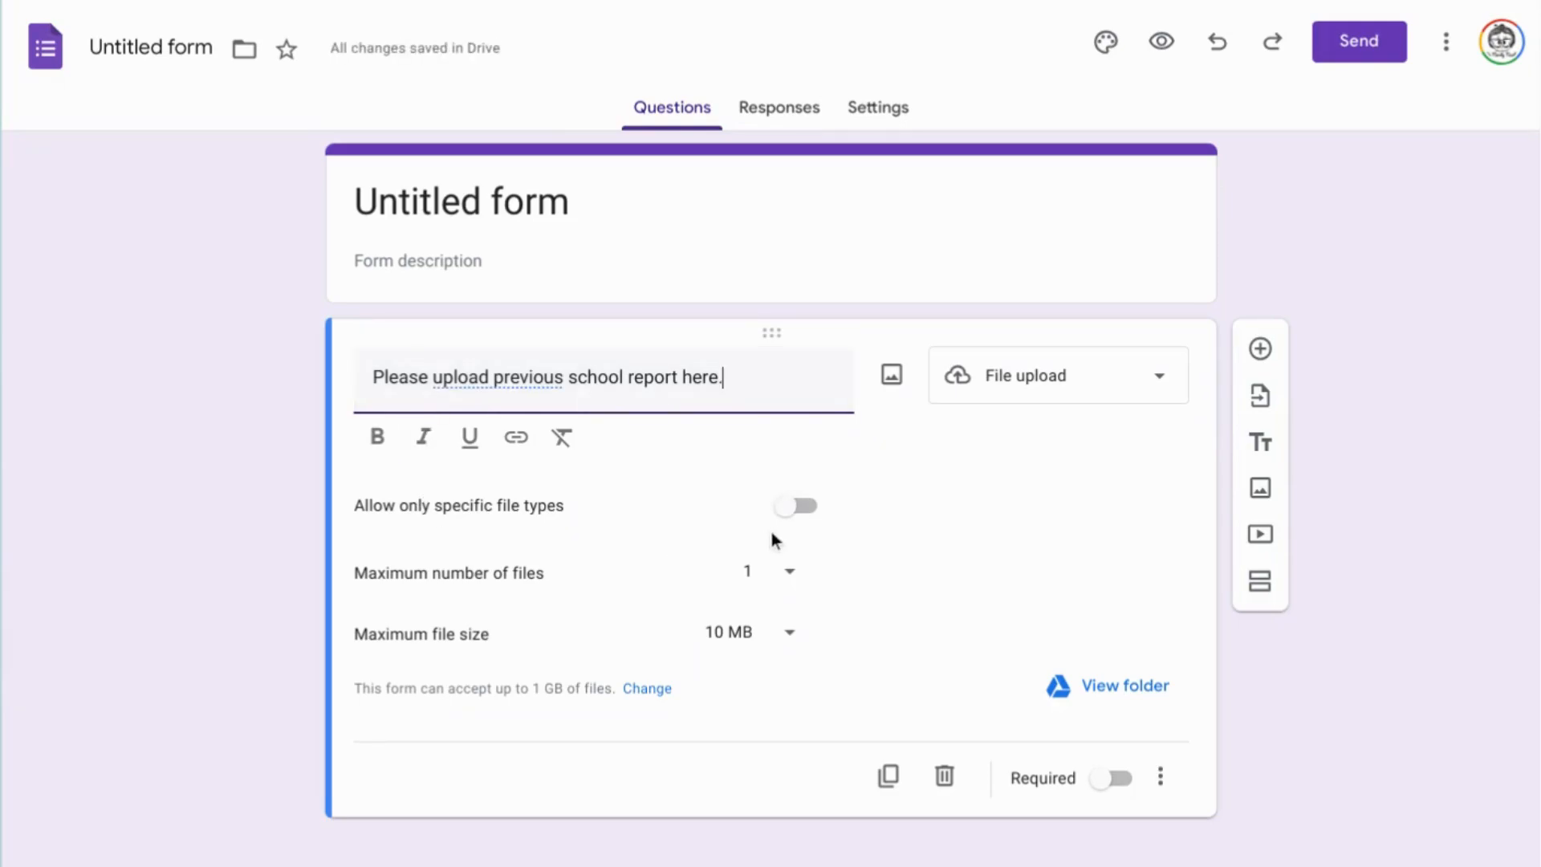
Restrict uploads to specific file types, allowing only Document and PDF.
{"action": "left_click", "coordinate": [802, 512]}
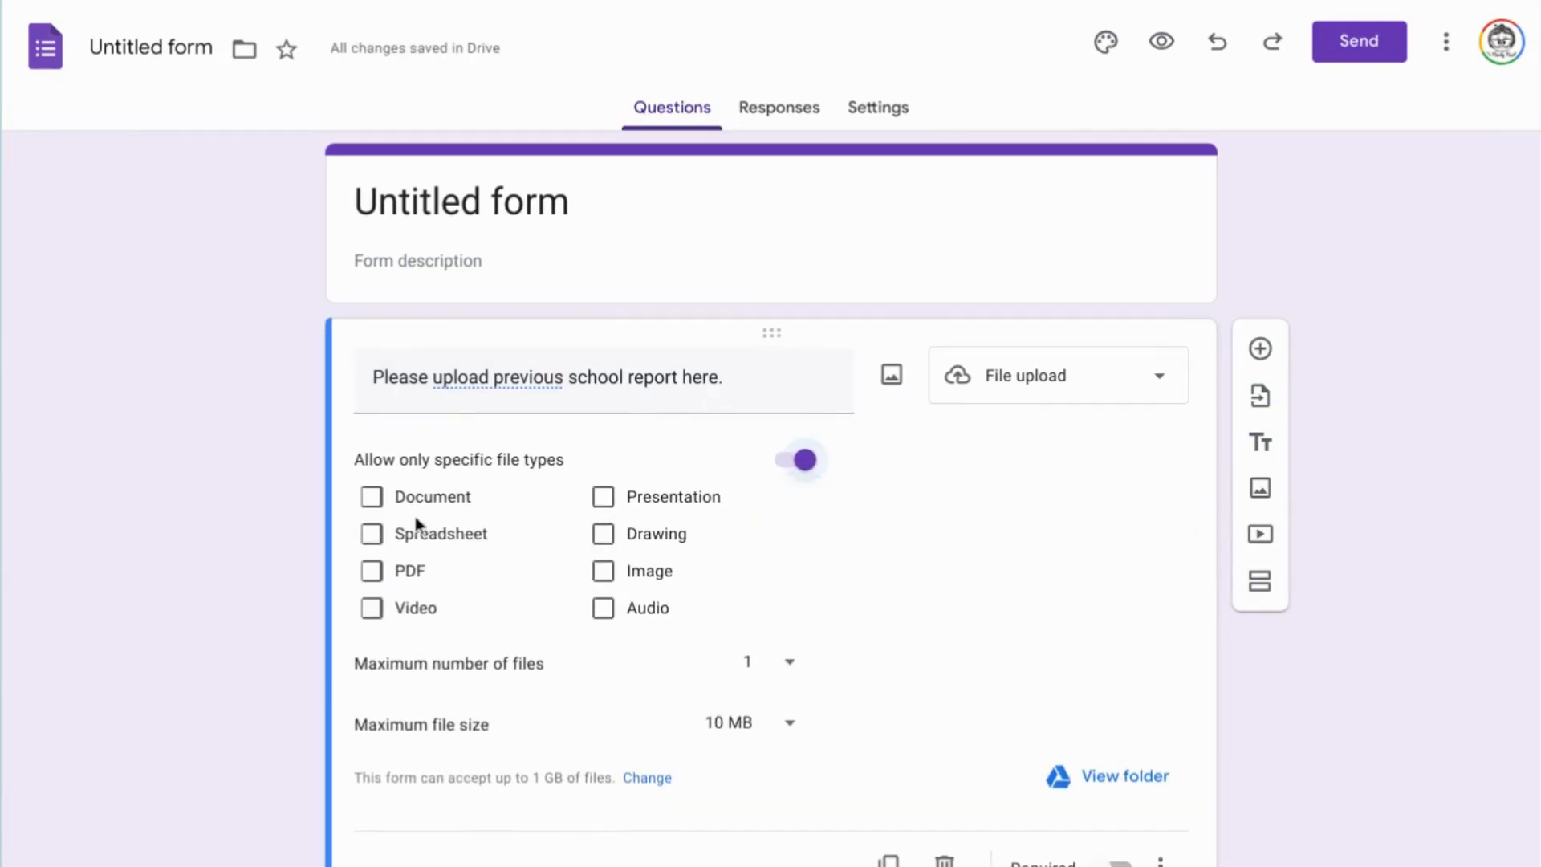
{"action": "left_click", "coordinate": [372, 497]}
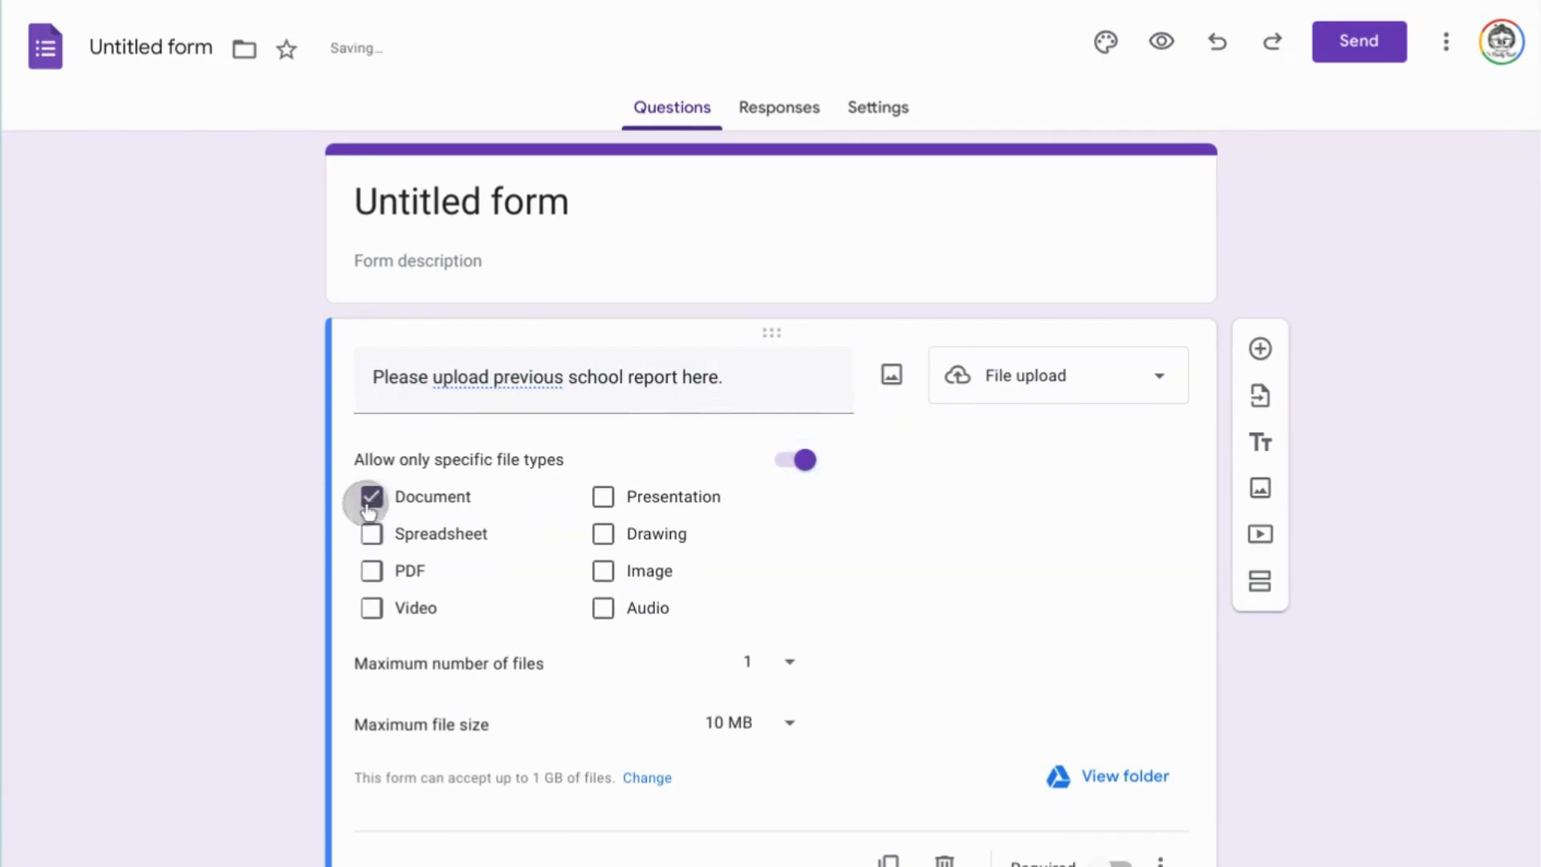
{"action": "left_click", "coordinate": [370, 568]}
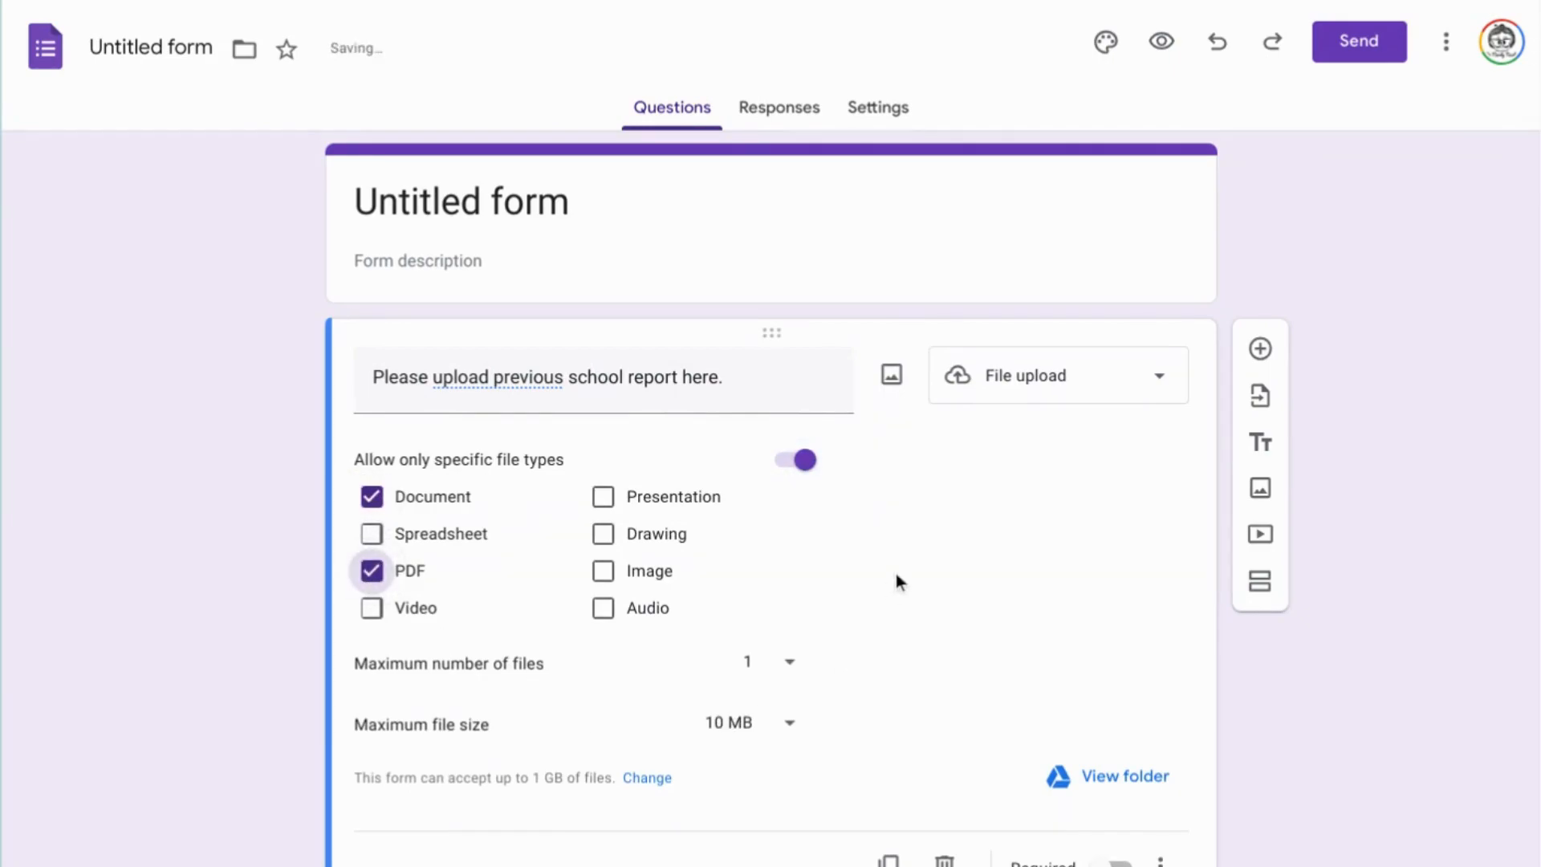
Set the maximum number of files to 5 and the maximum file size to 100 MB.
{"action": "left_click", "coordinate": [787, 673]}
{"action": "left_click", "coordinate": [759, 737]}
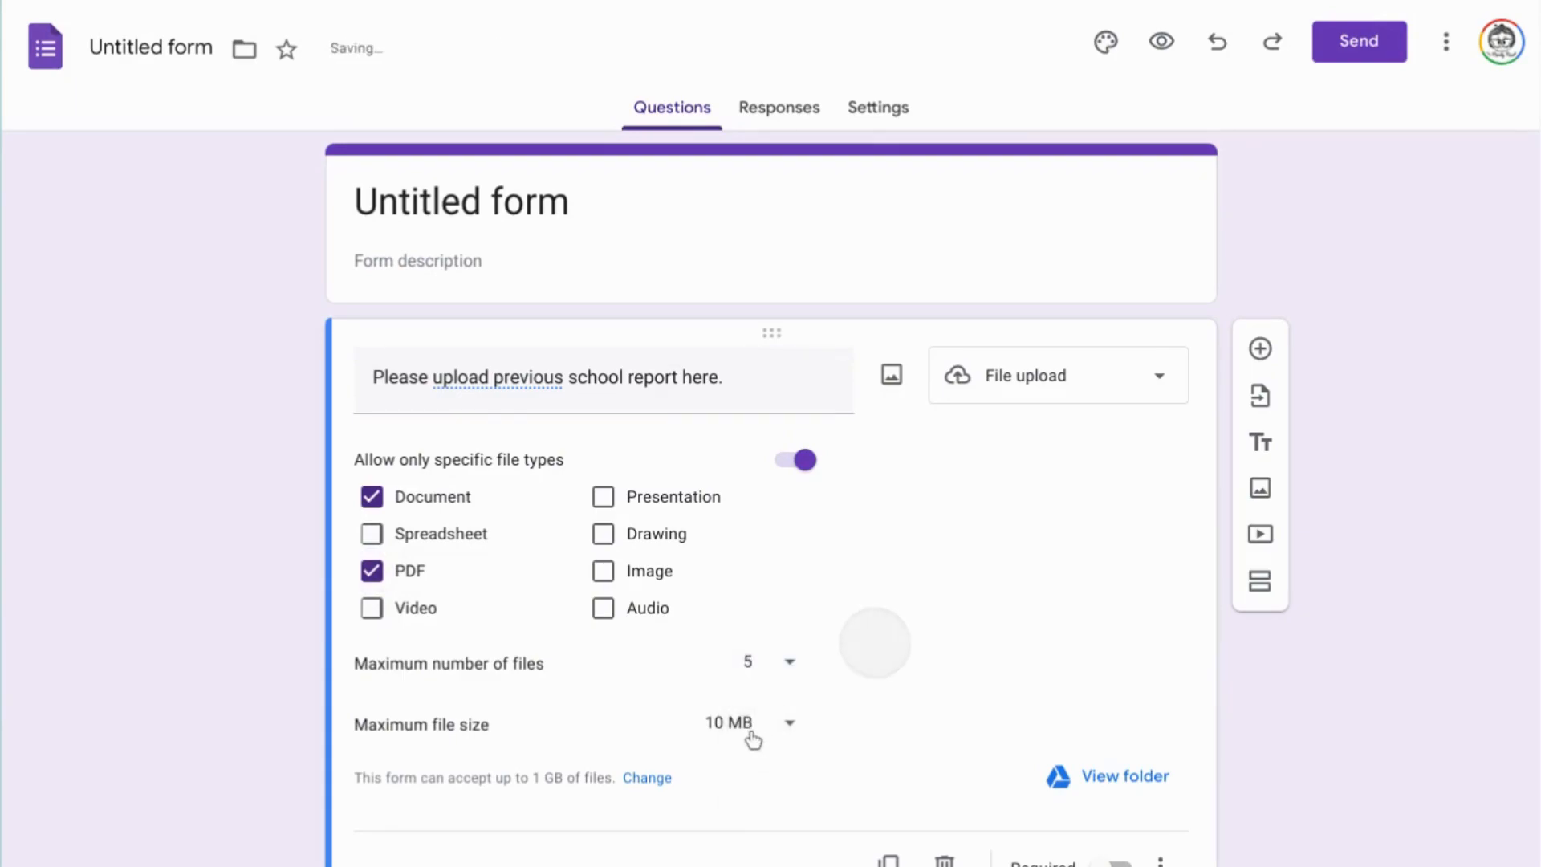
{"action": "left_click", "coordinate": [783, 727]}
{"action": "left_click", "coordinate": [769, 797]}
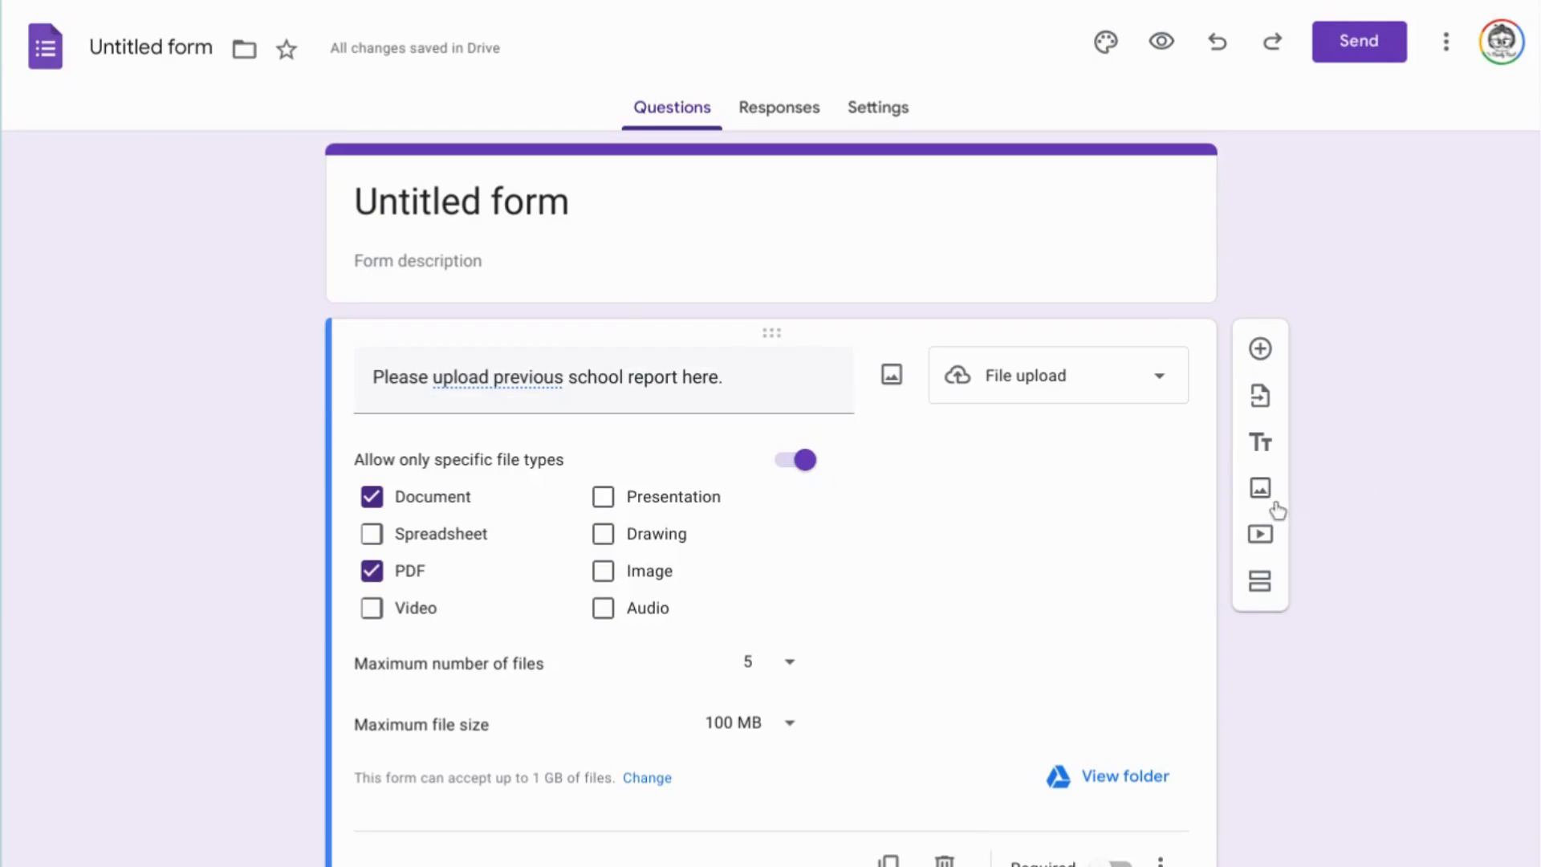
Add a "Student name" short-answer question and move it above the upload question.
{"action": "left_click", "coordinate": [1266, 363]}
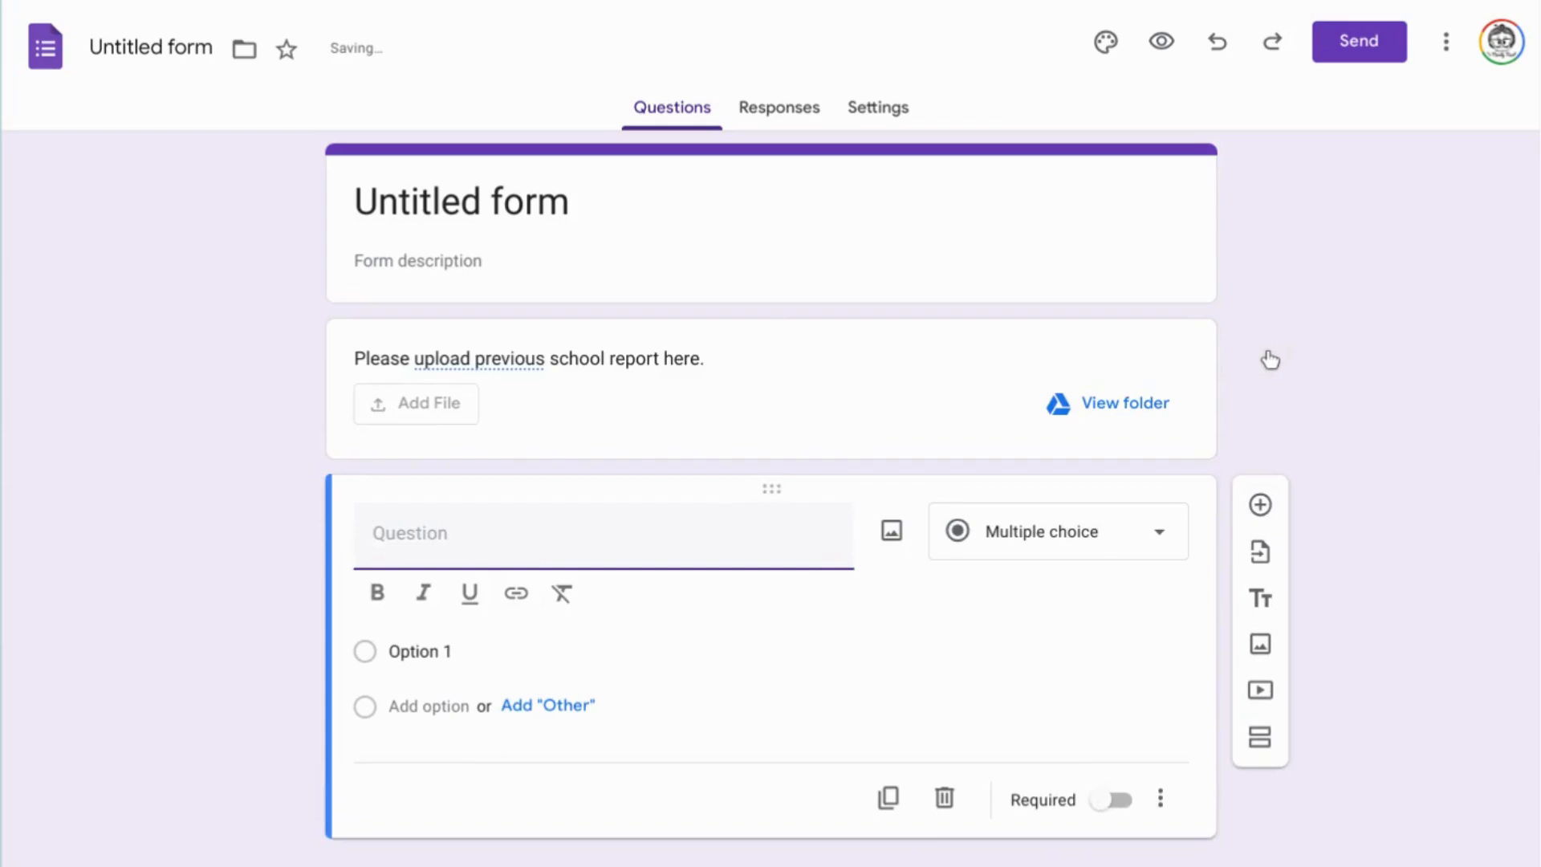
{"action": "type", "text": "Student name"}
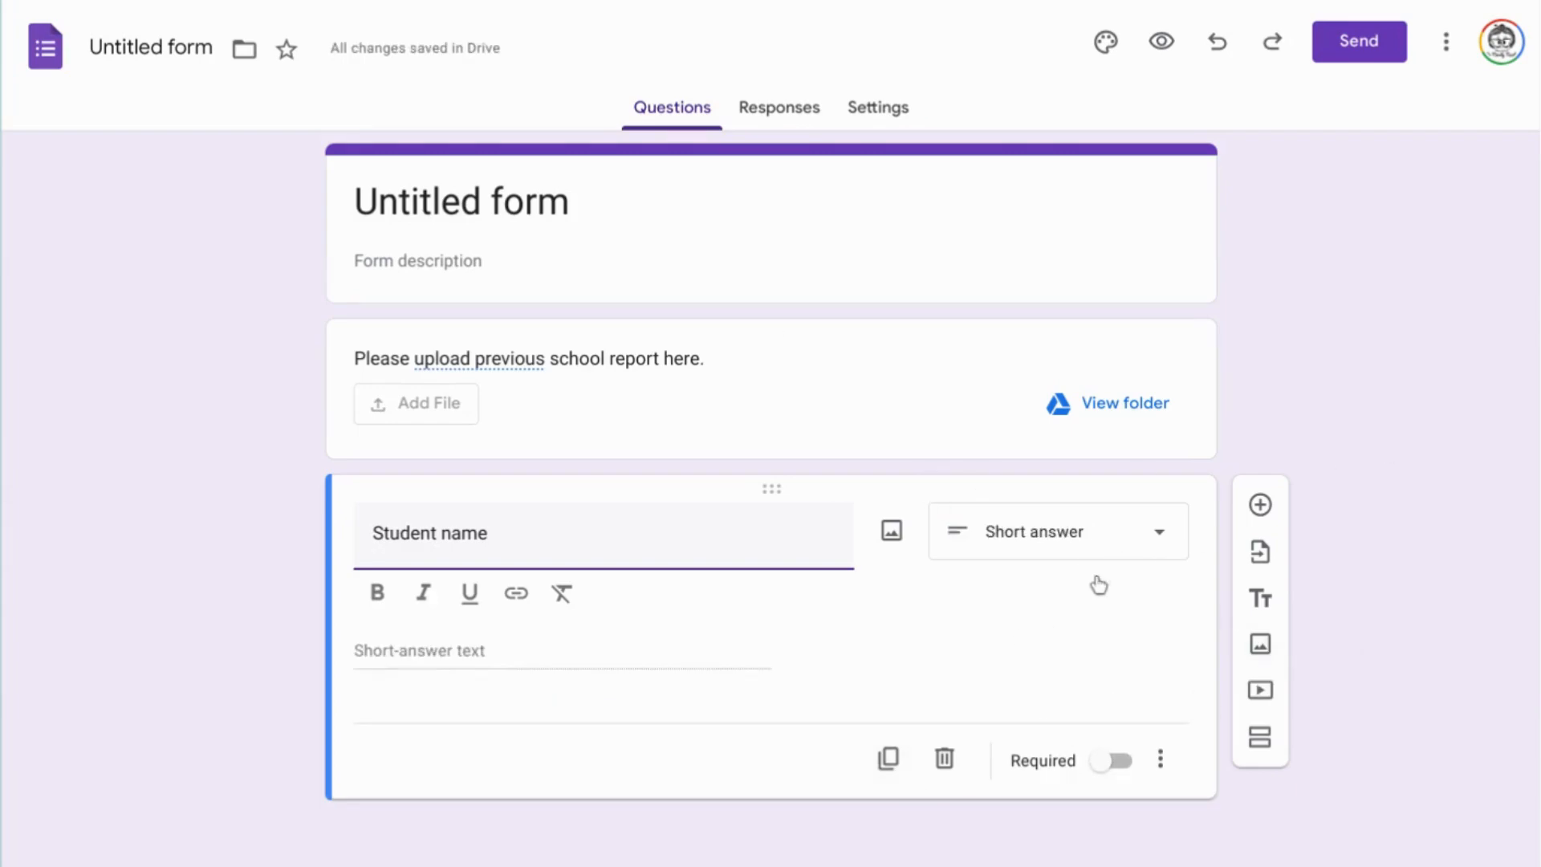
{"action": "left_click_drag", "start_coordinate": [786, 497], "coordinate": [777, 331]}
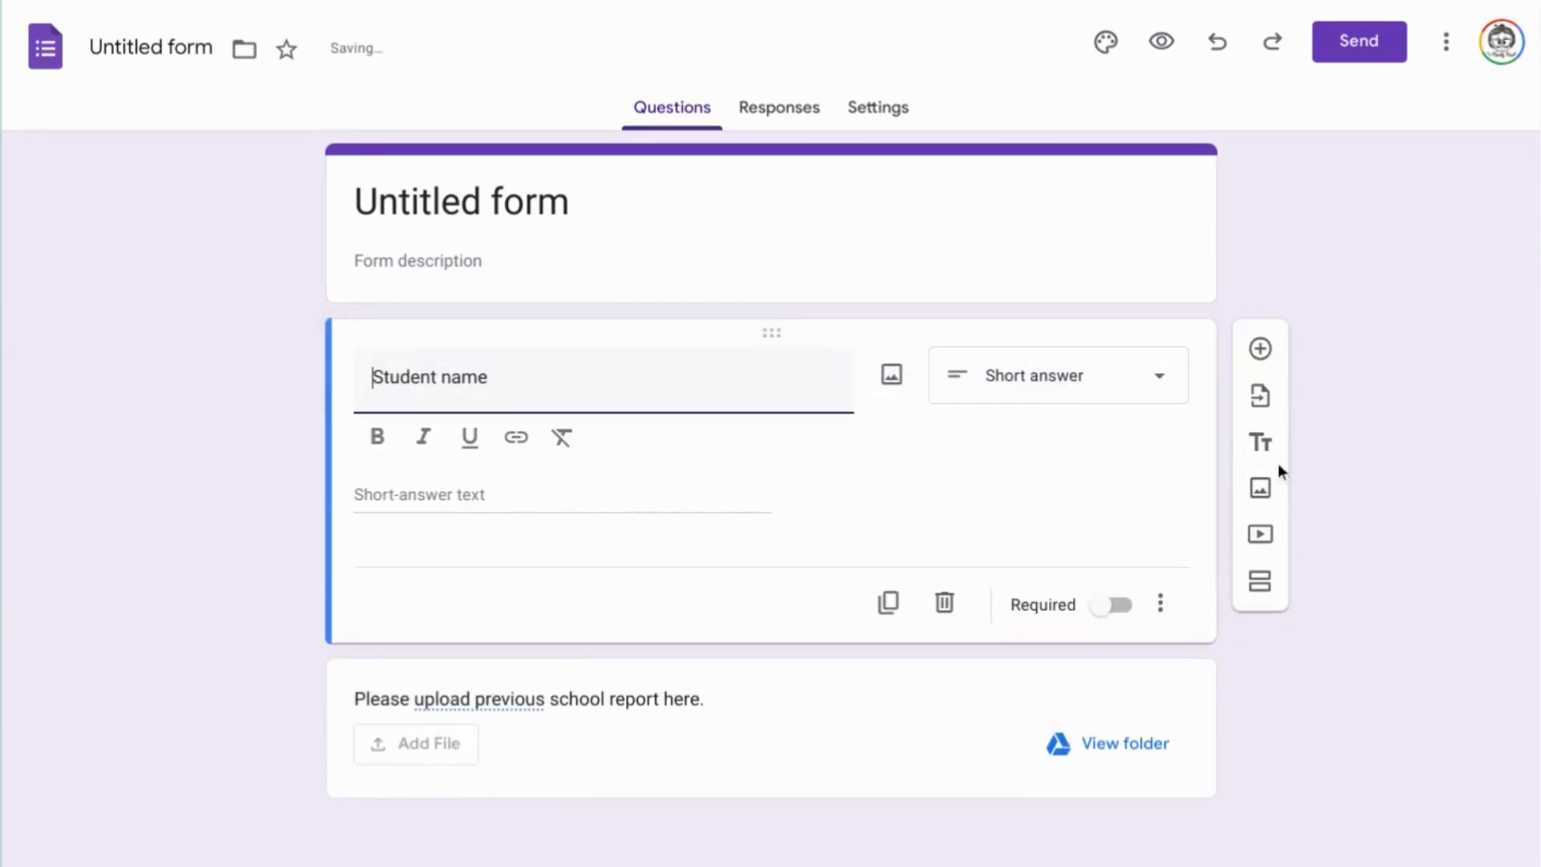
Add a short-answer question titled "Parent 1 email address" below the student name.
{"action": "left_click", "coordinate": [1260, 353]}
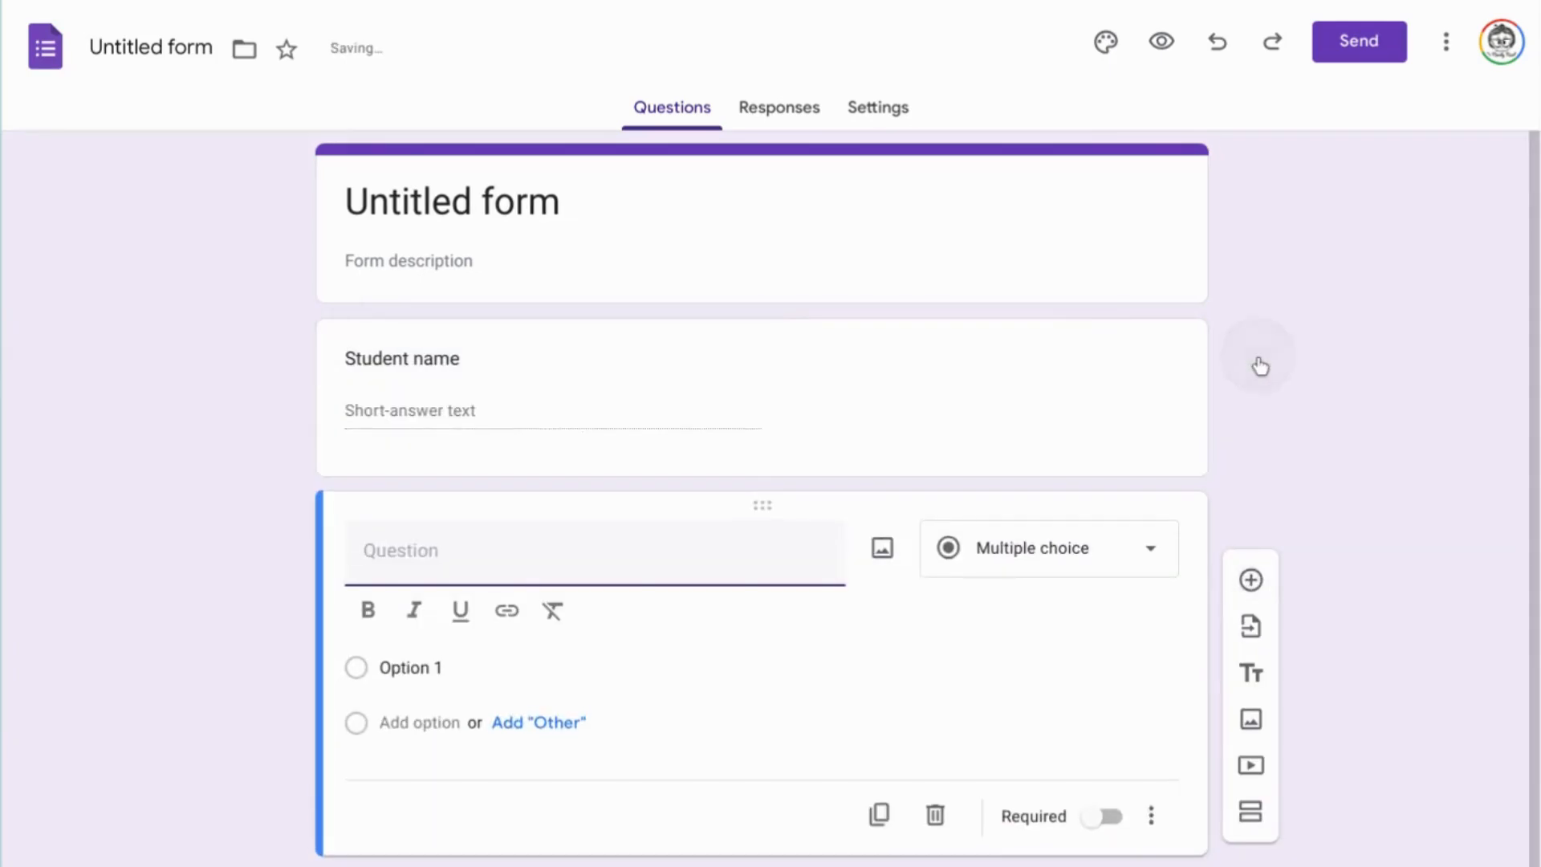
{"action": "type", "text": "Parent email"}
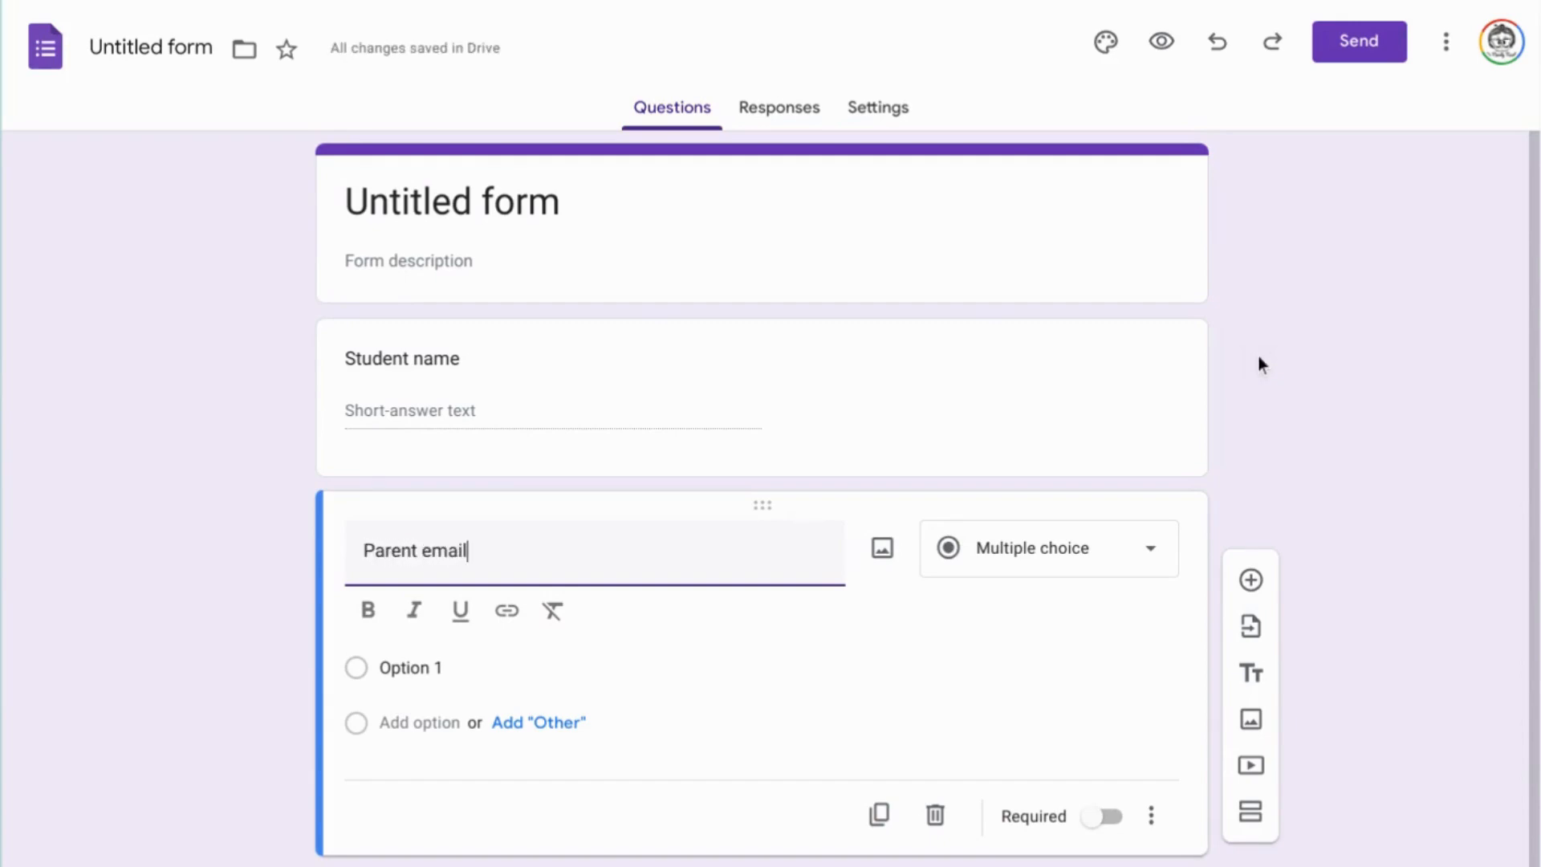
{"action": "type", "text": " address"}
{"action": "key", "text": "ctrl+Left"}
{"action": "key", "text": "ctrl+Left"}
{"action": "type", "text": "1"}
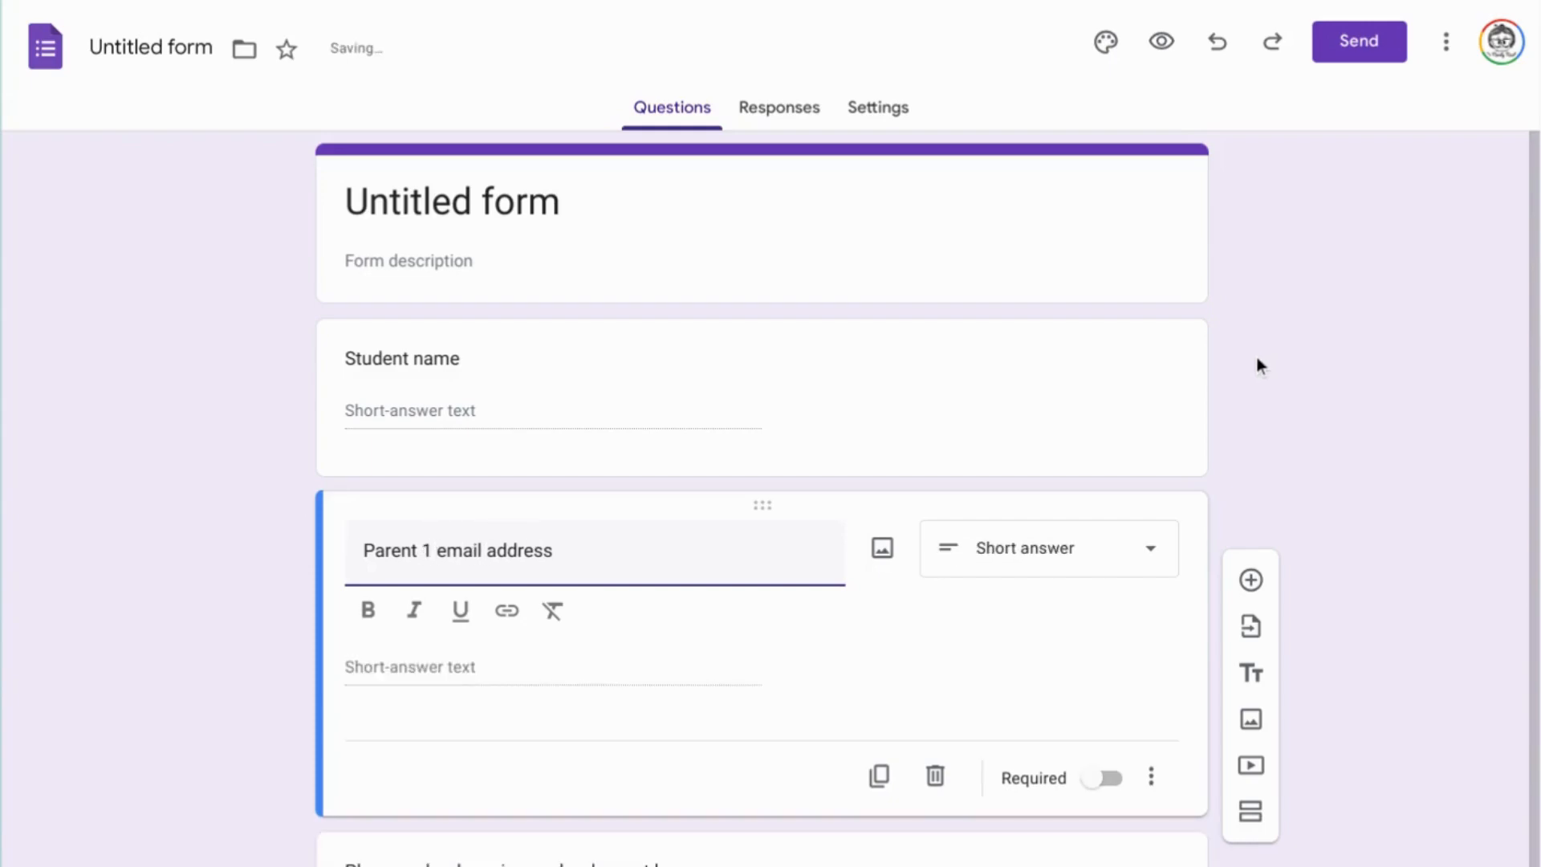
Duplicate the parent email question and rename the copy "Parent 2 email address".
{"action": "left_click", "coordinate": [880, 775]}
{"action": "left_click", "coordinate": [434, 721]}
{"action": "key", "text": "BackSpace"}
{"action": "type", "text": "2 email address"}
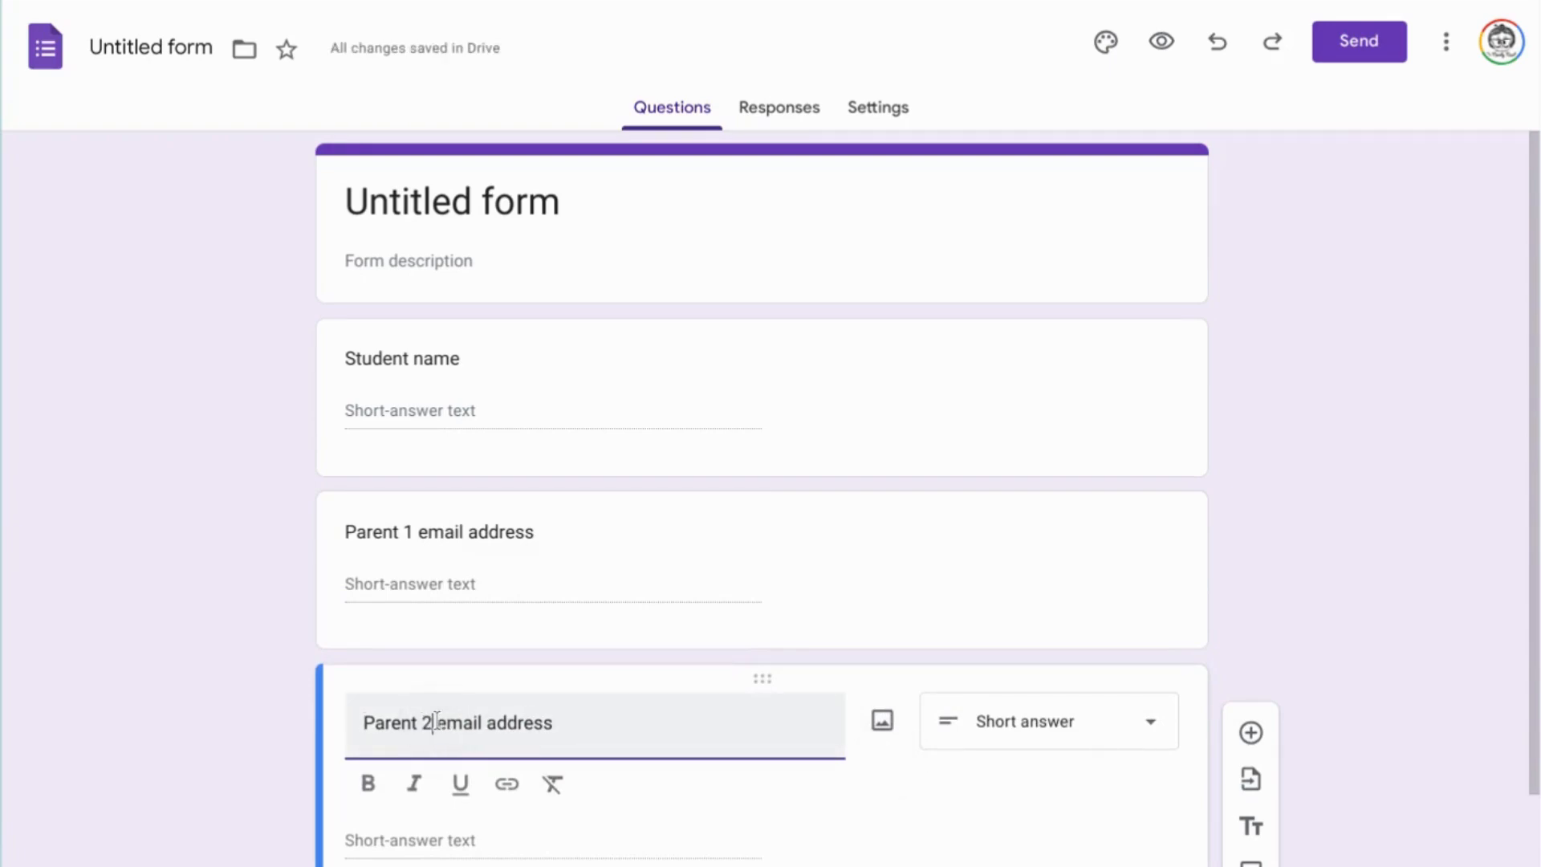
Add a paragraph question "Please detail any educational needs the student has" after the parent emails.
{"action": "scroll", "coordinate": [667, 336], "scroll_direction": "down", "scroll_amount": 3}
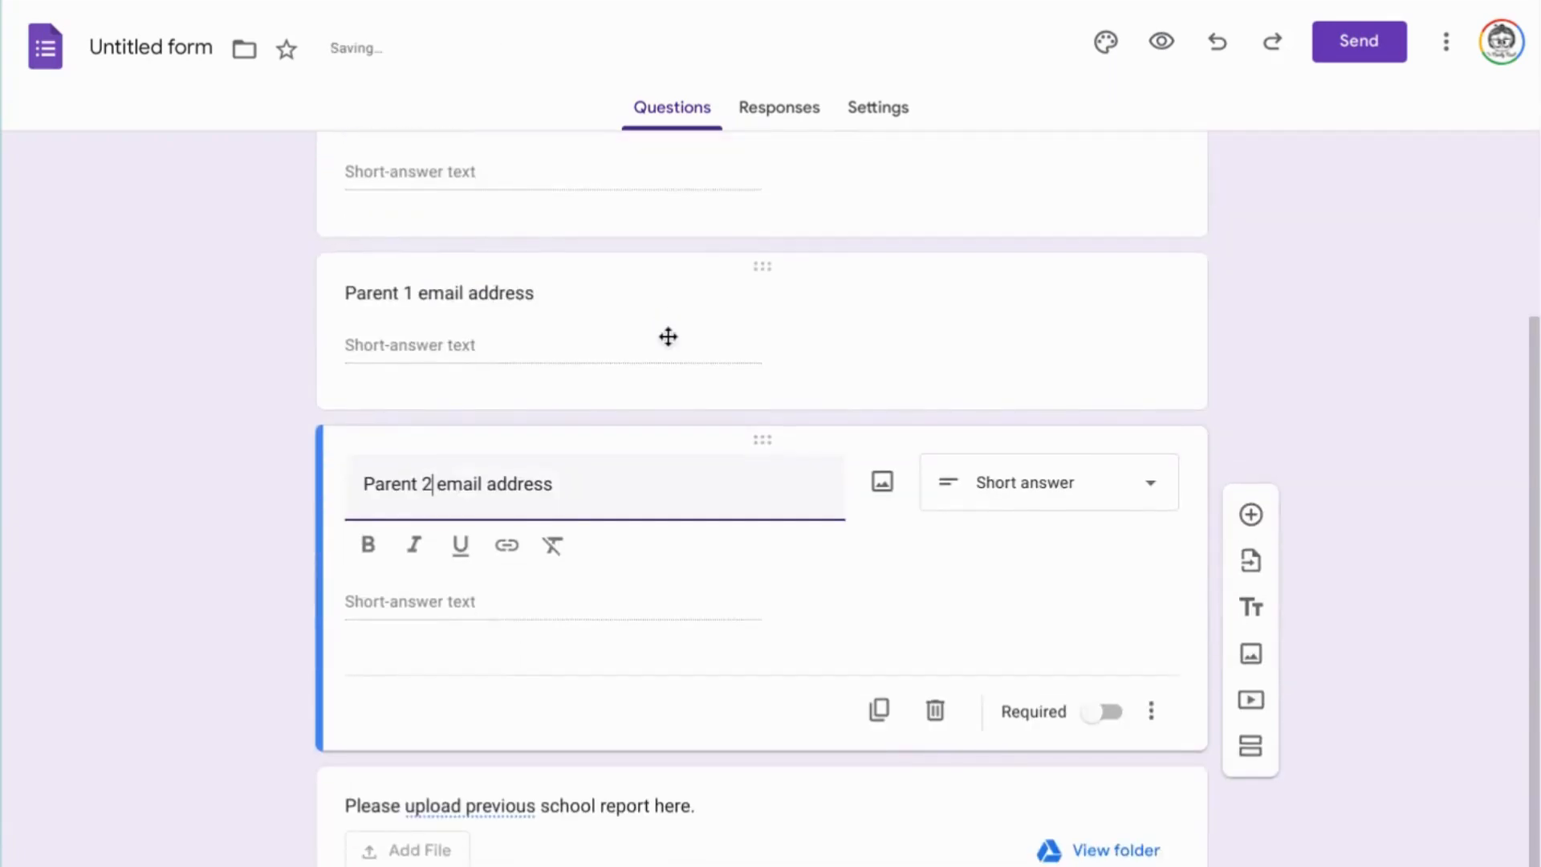
{"action": "left_click", "coordinate": [1247, 520]}
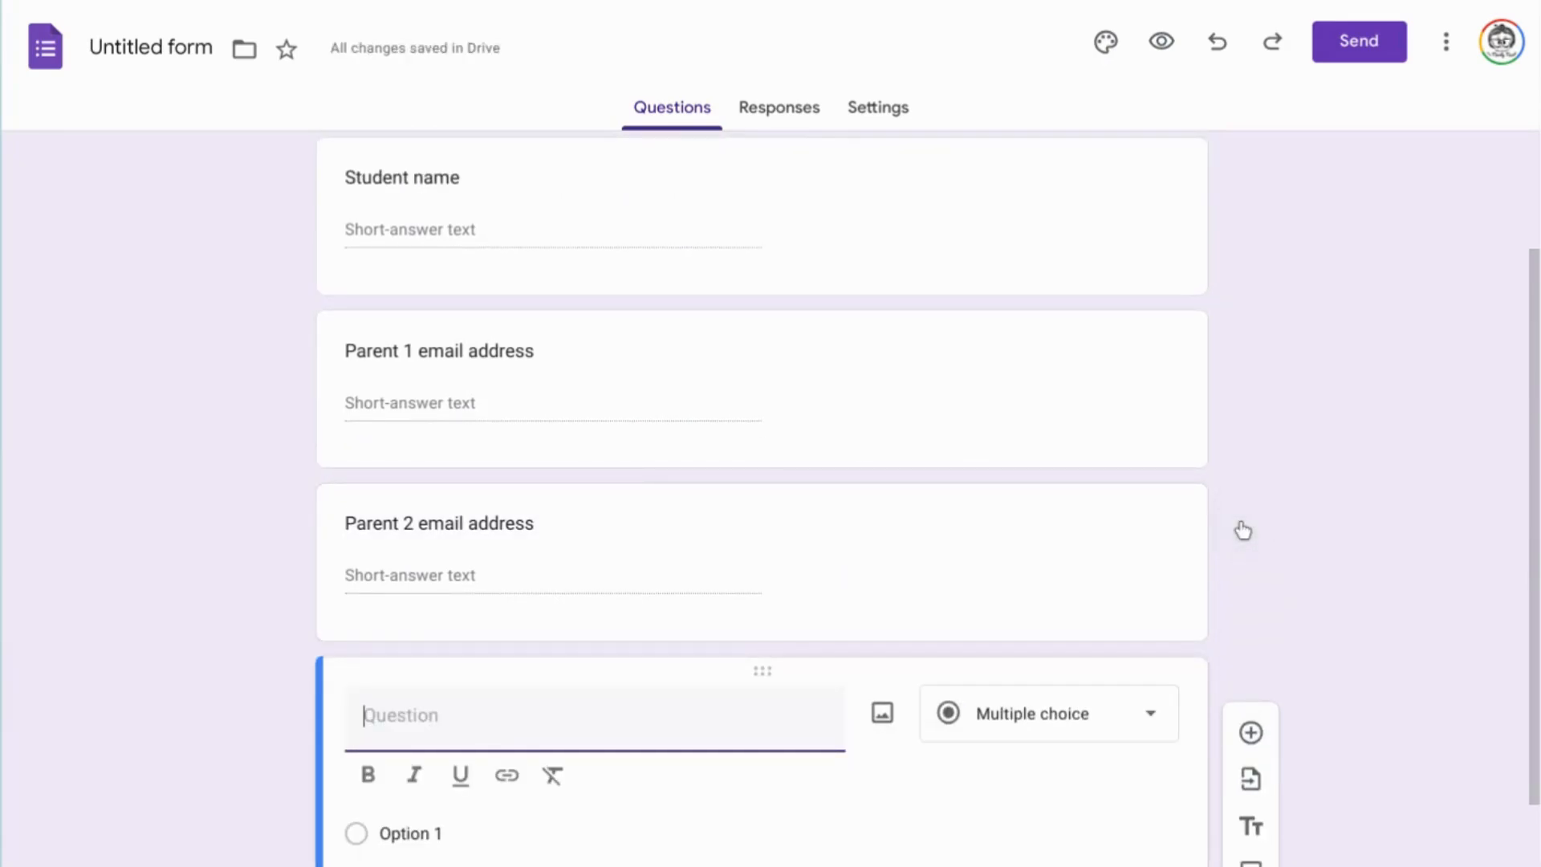
{"action": "type", "text": "Please detail any education"}
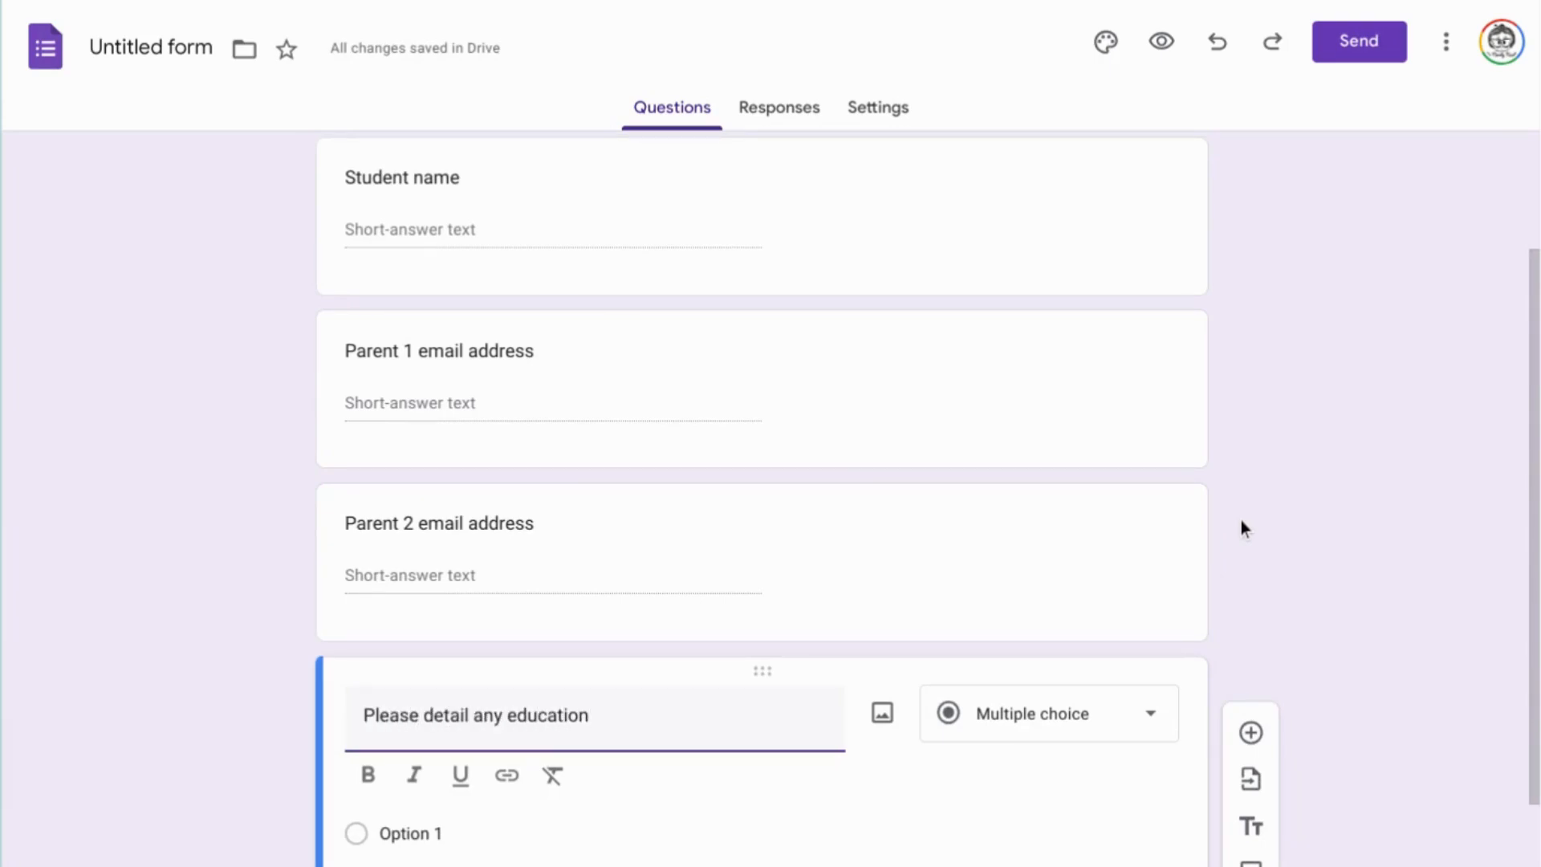
{"action": "type", "text": " a"}
{"action": "key", "text": "BackSpace"}
{"action": "key", "text": "BackSpace"}
{"action": "type", "text": "al needs the std"}
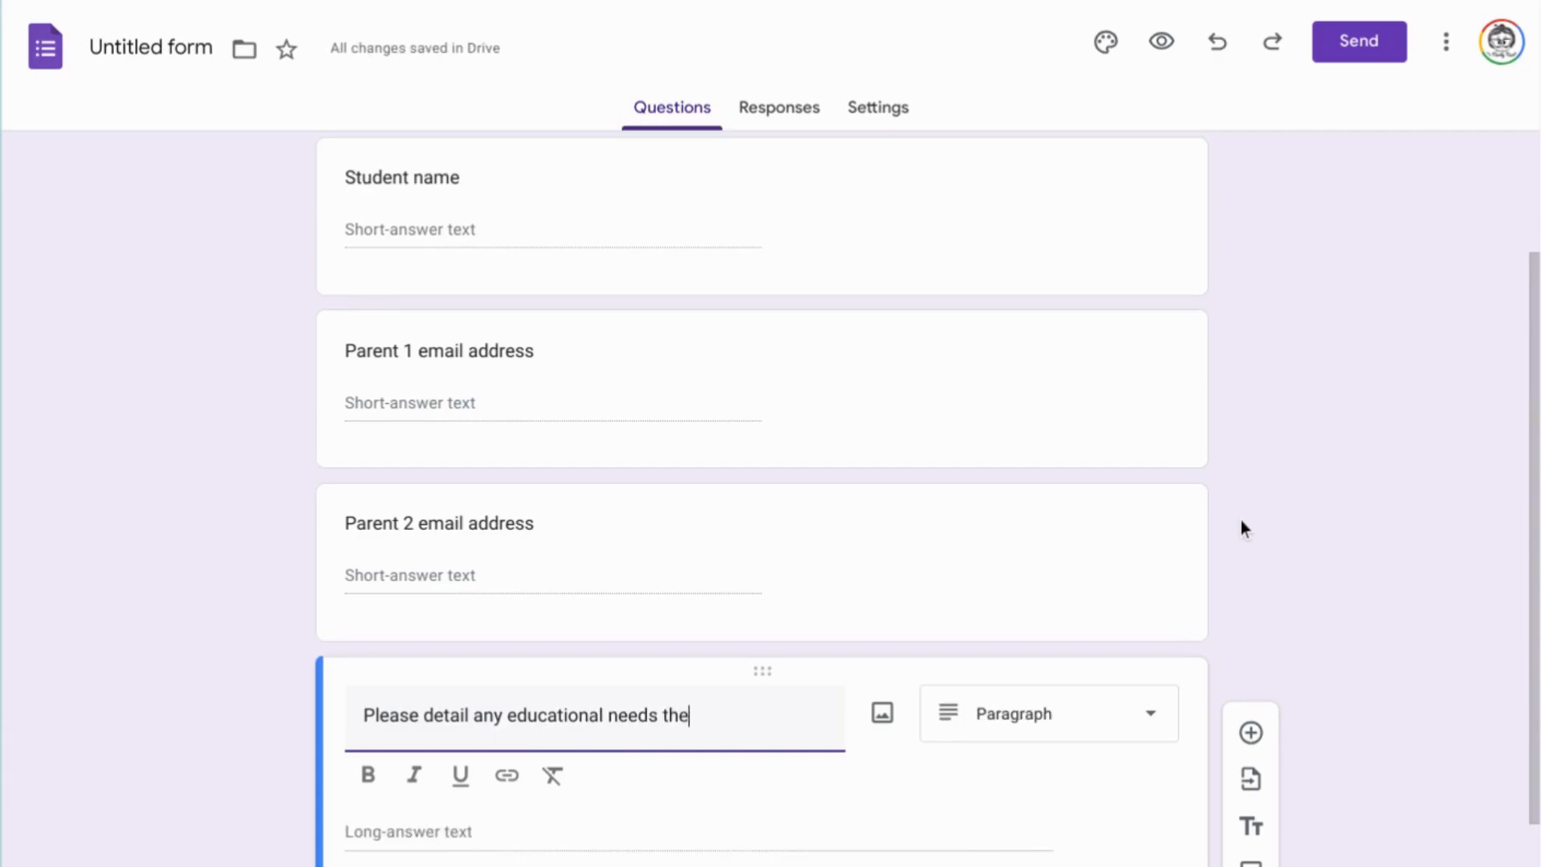
{"action": "key", "text": "BackSpace"}
{"action": "type", "text": "udetn"}
{"action": "key", "text": "BackSpace"}
{"action": "key", "text": "BackSpace"}
{"action": "type", "text": "nt has"}
{"action": "left_click", "coordinate": [1362, 334]}
{"action": "scroll", "coordinate": [1363, 335], "scroll_direction": "down", "scroll_amount": 2}
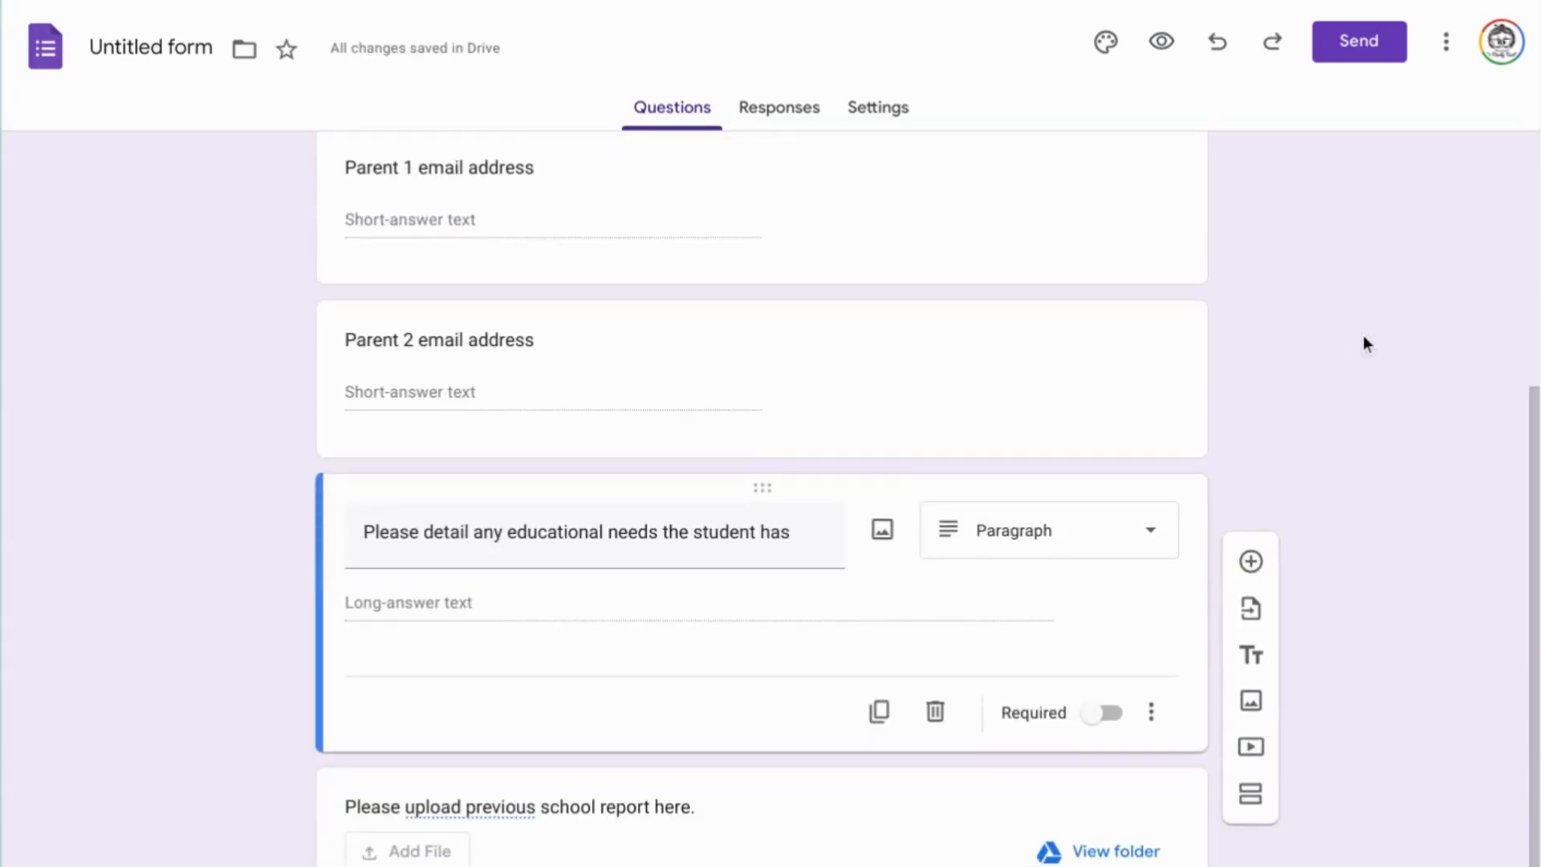
{"action": "scroll", "coordinate": [1363, 334], "scroll_direction": "up", "scroll_amount": 4}
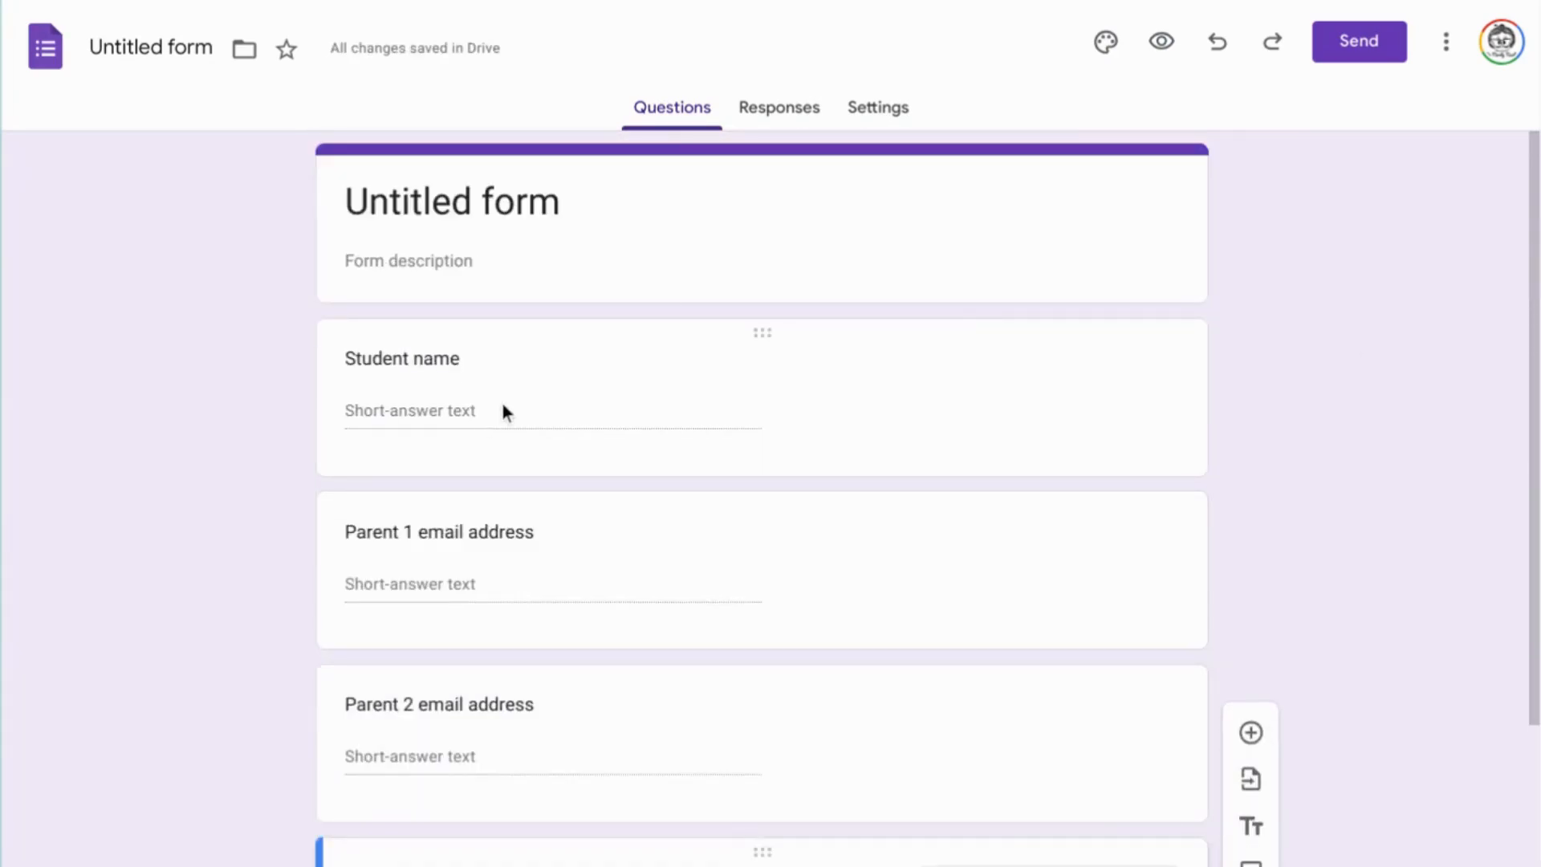
{"action": "scroll", "coordinate": [504, 409], "scroll_direction": "down", "scroll_amount": 3}
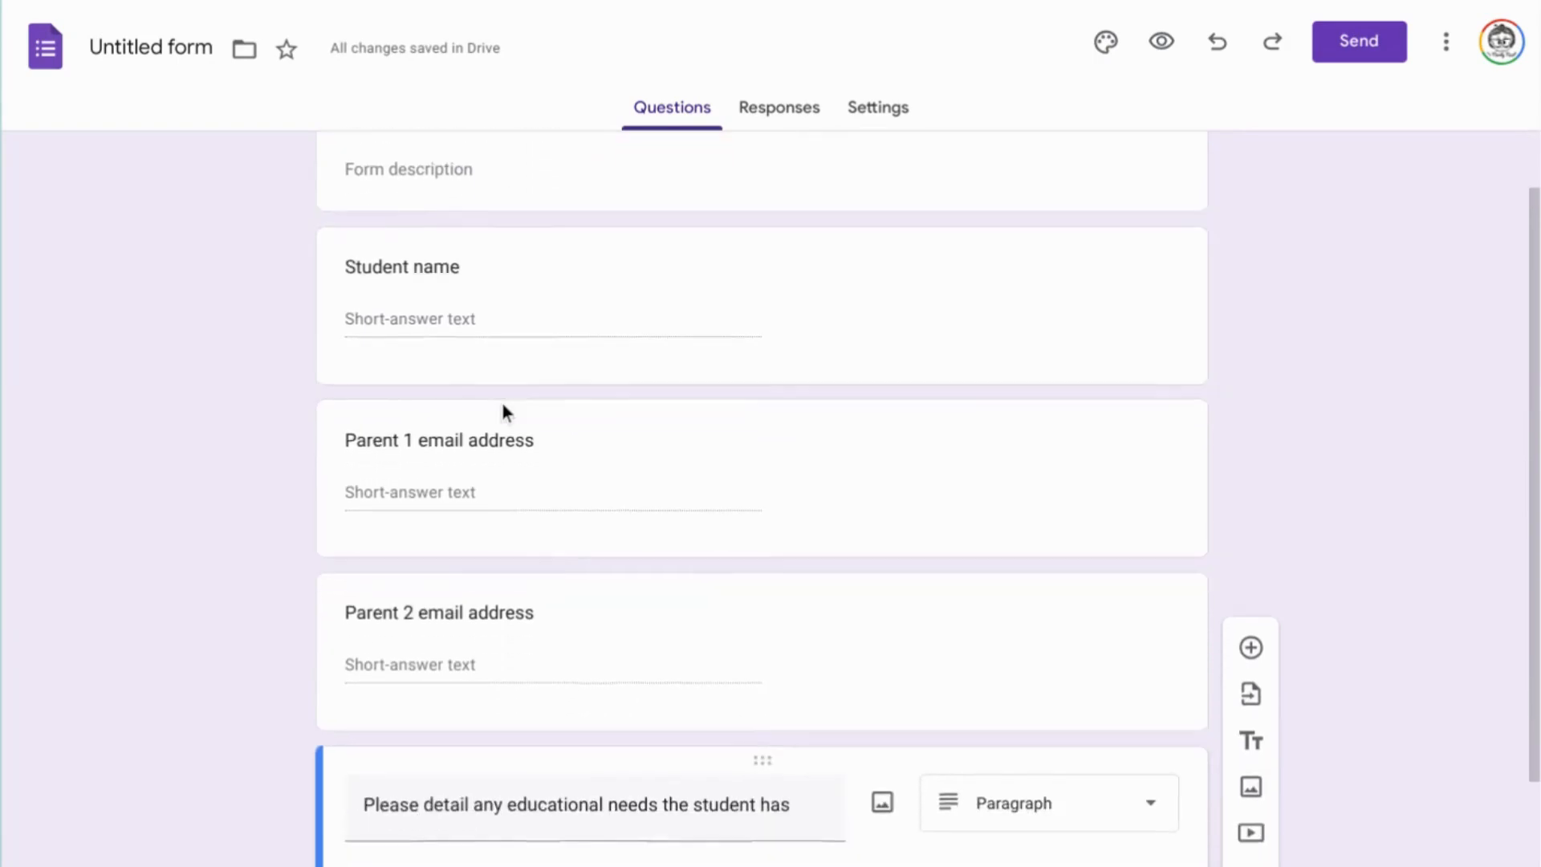
{"action": "scroll", "coordinate": [502, 412], "scroll_direction": "down", "scroll_amount": 1}
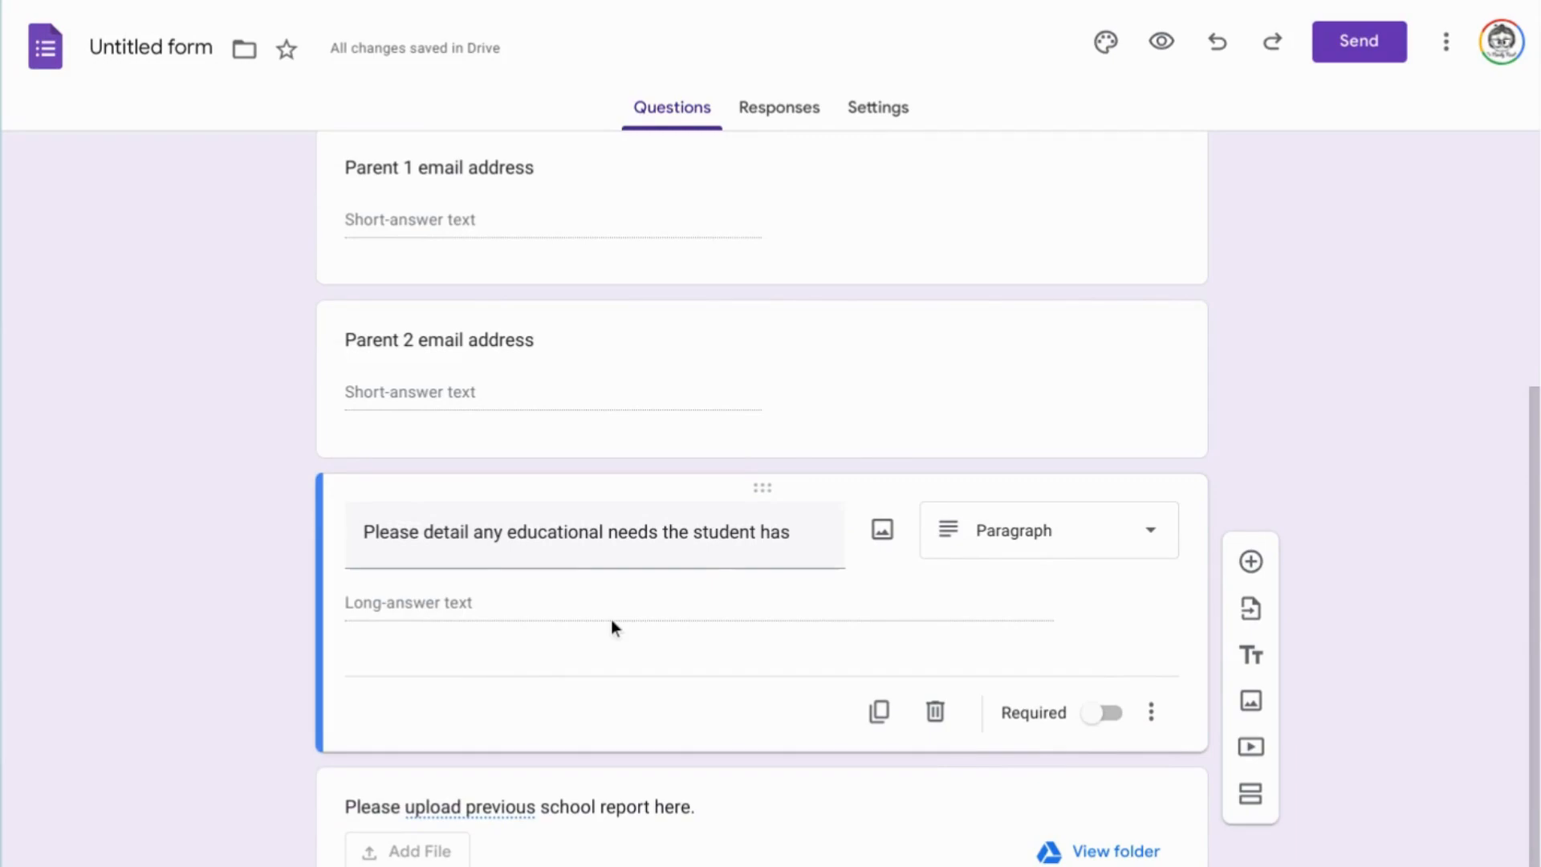
{"action": "scroll", "coordinate": [612, 626], "scroll_direction": "up", "scroll_amount": 4}
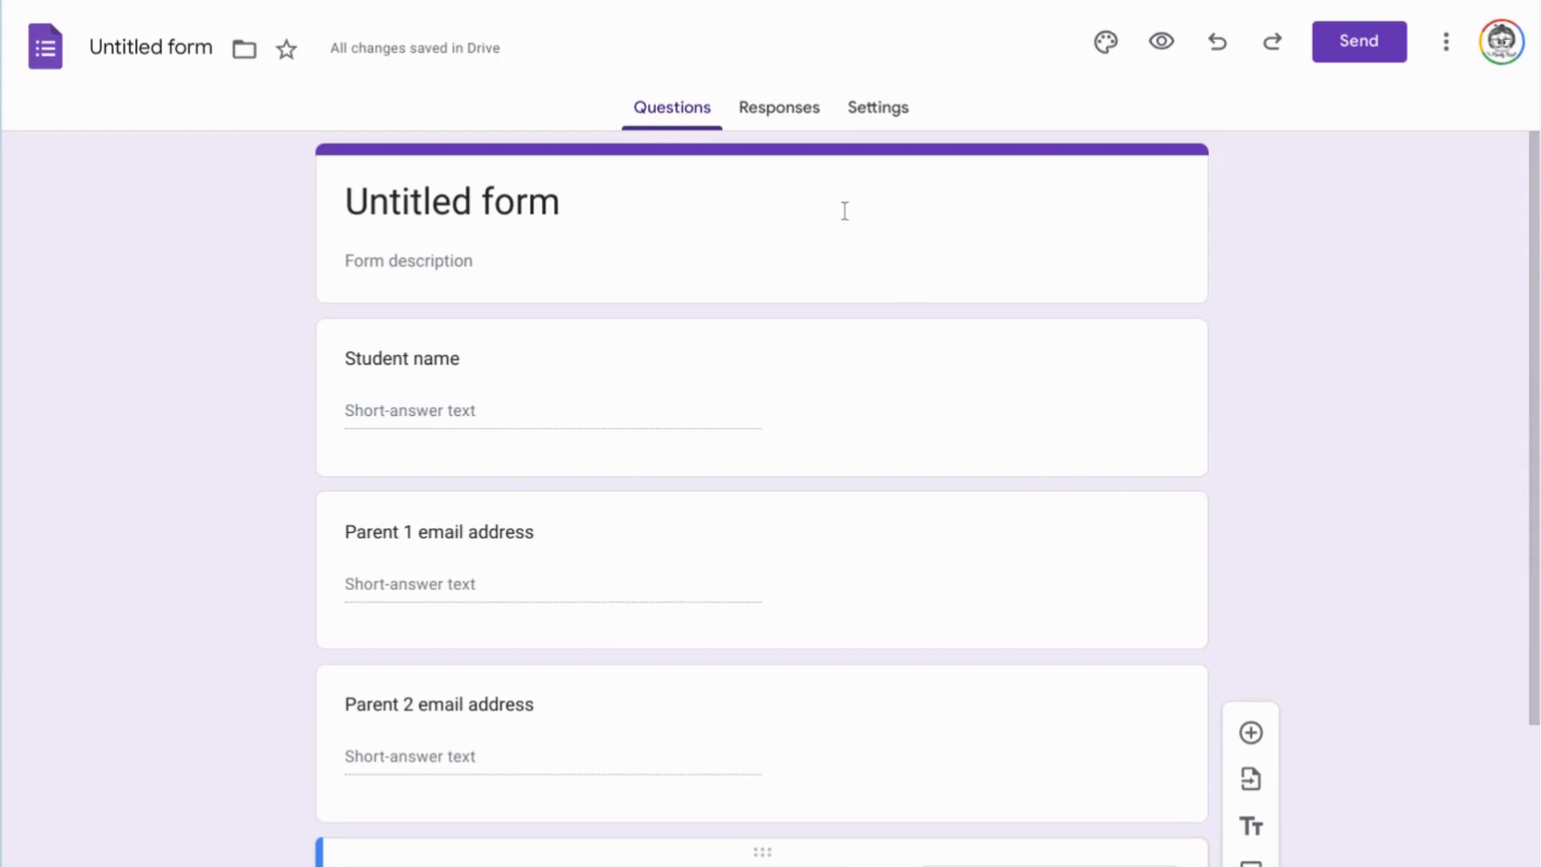
Turn on email notifications for new responses in the form's responses settings.
{"action": "left_click", "coordinate": [801, 120]}
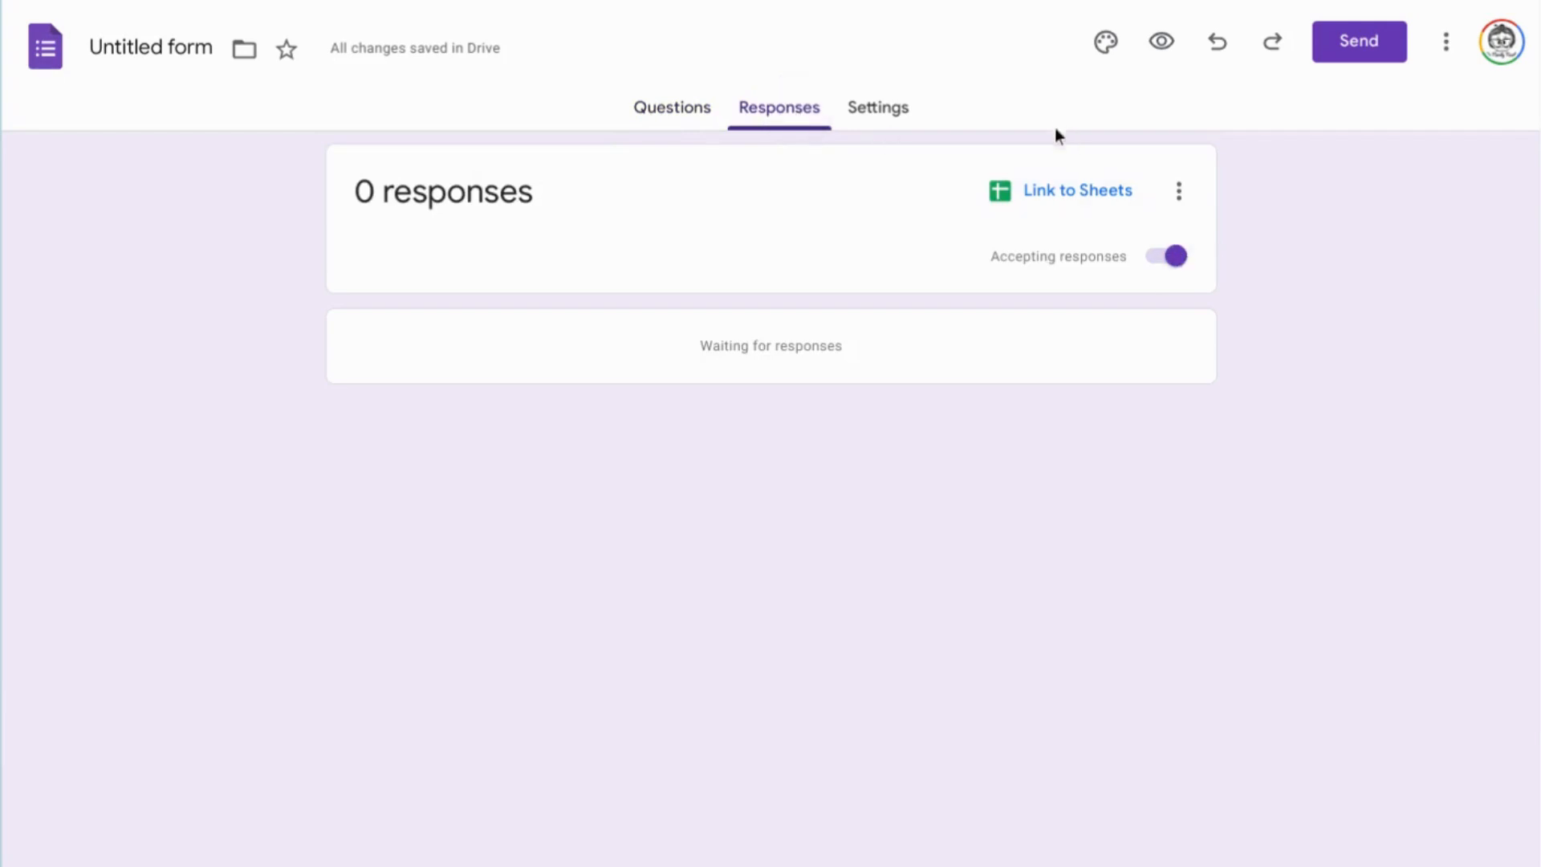
{"action": "left_click", "coordinate": [1178, 193]}
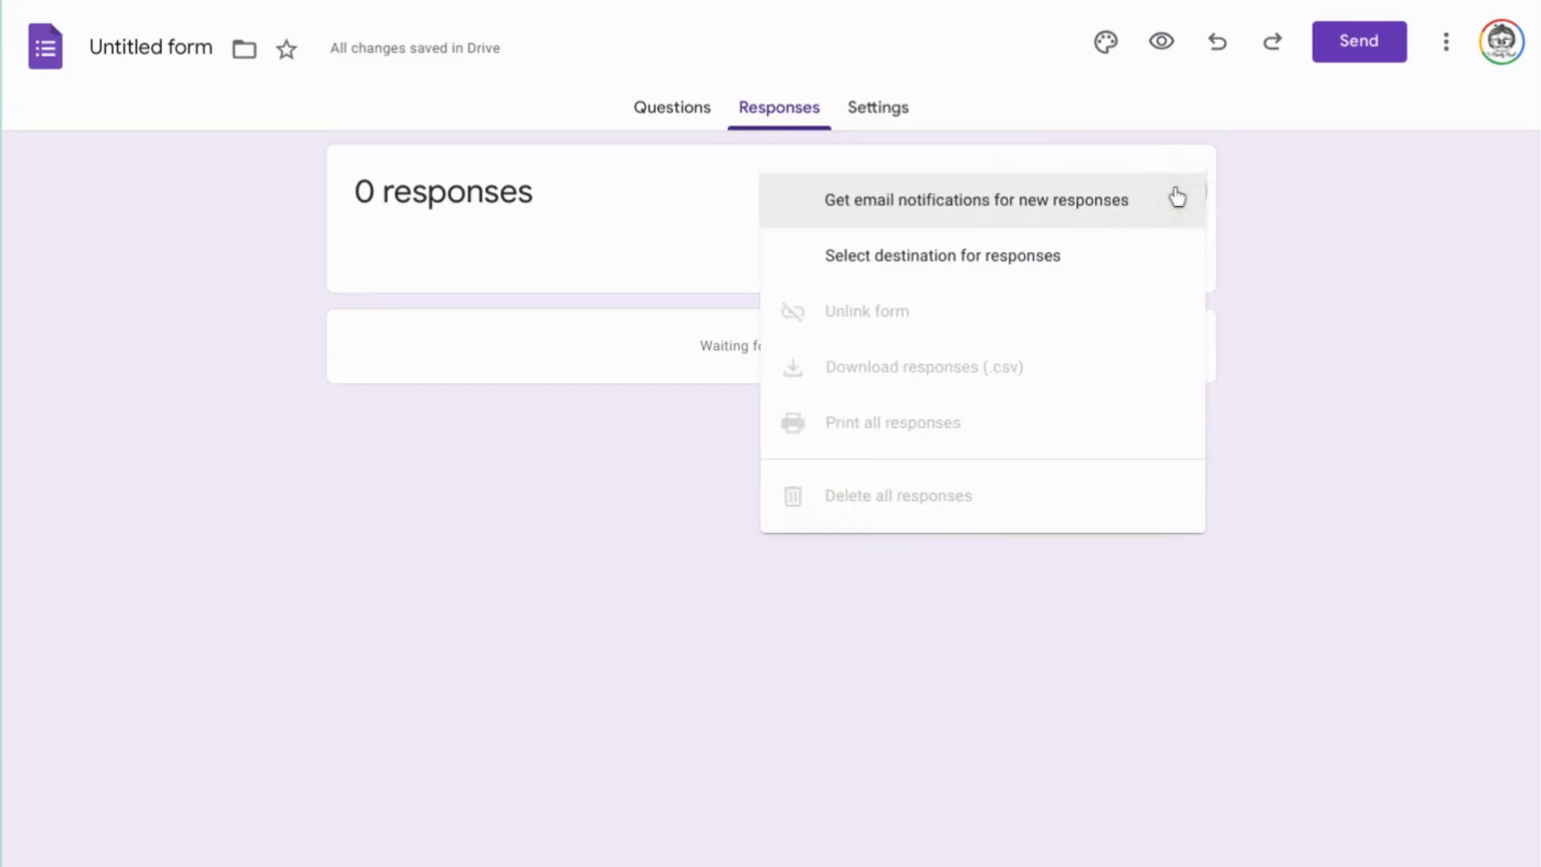
{"action": "left_click", "coordinate": [1070, 215]}
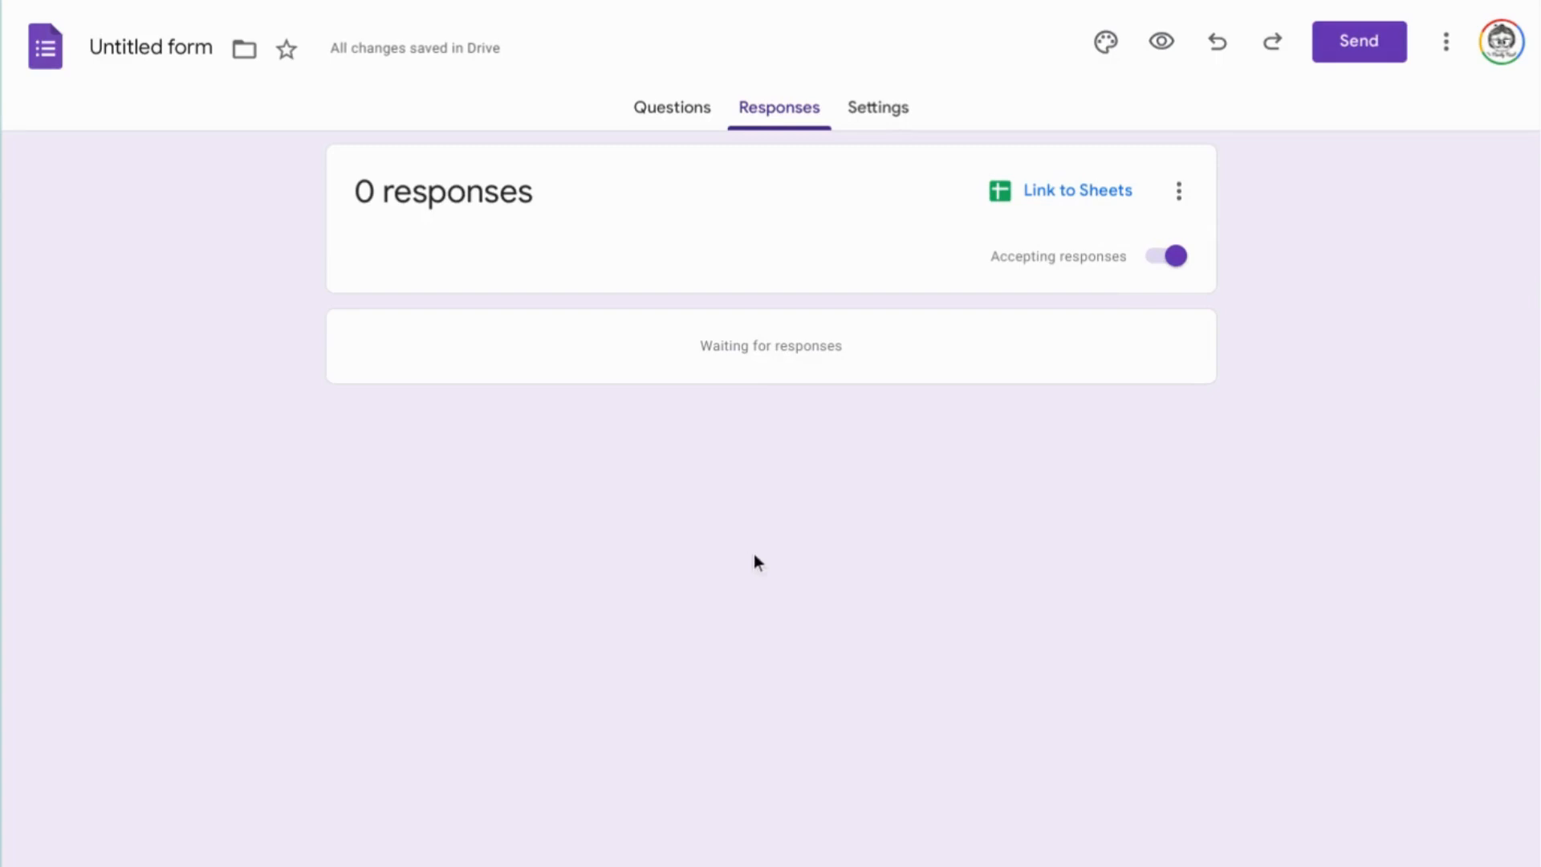
{"action": "left_click", "coordinate": [1178, 197]}
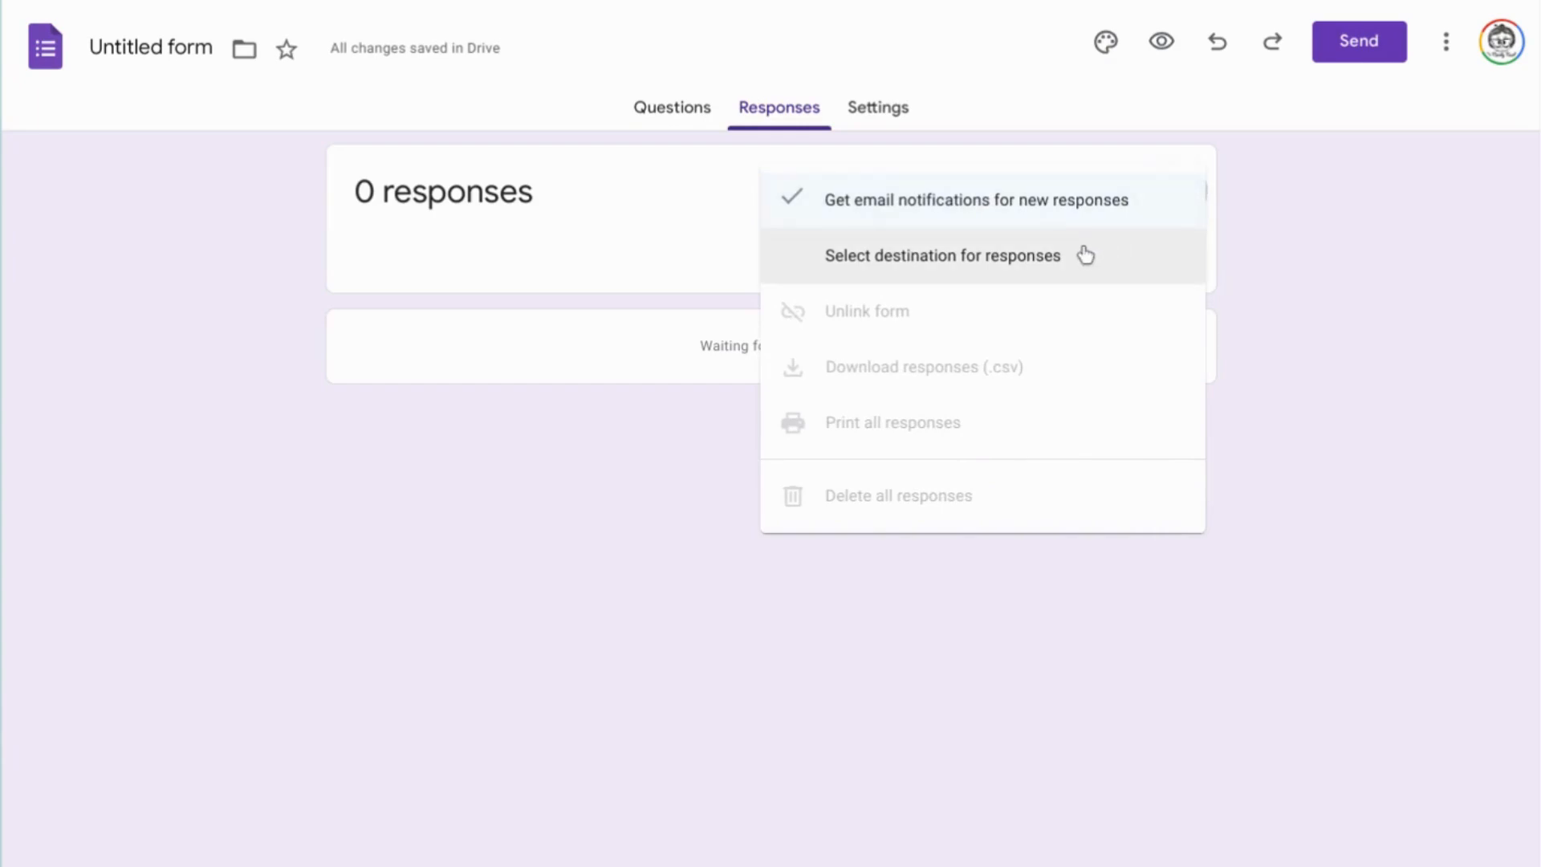
{"action": "left_click", "coordinate": [1103, 254]}
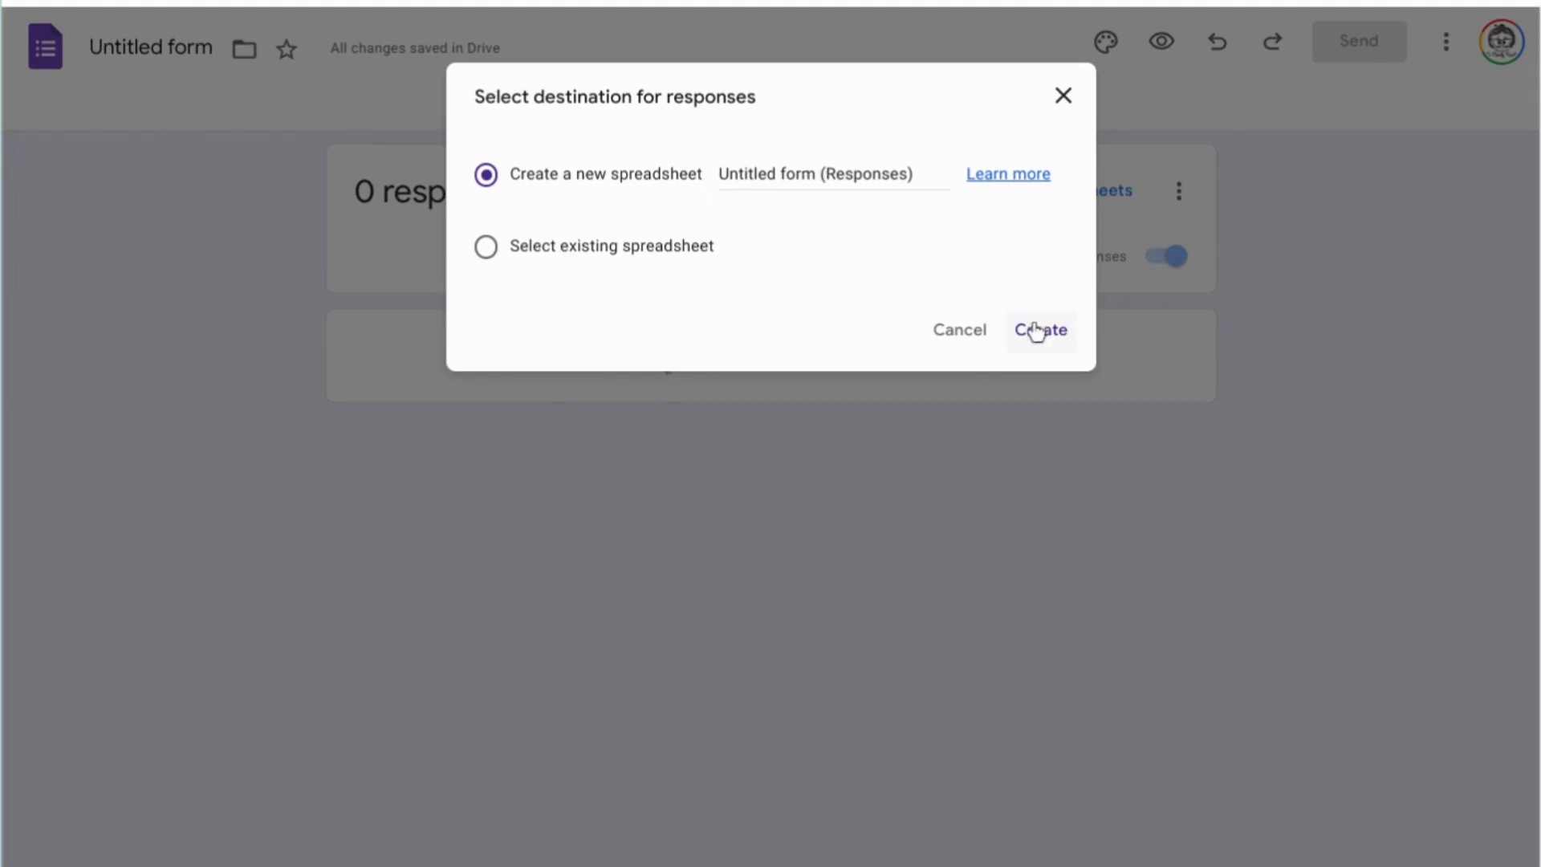
{"action": "left_click", "coordinate": [1061, 97]}
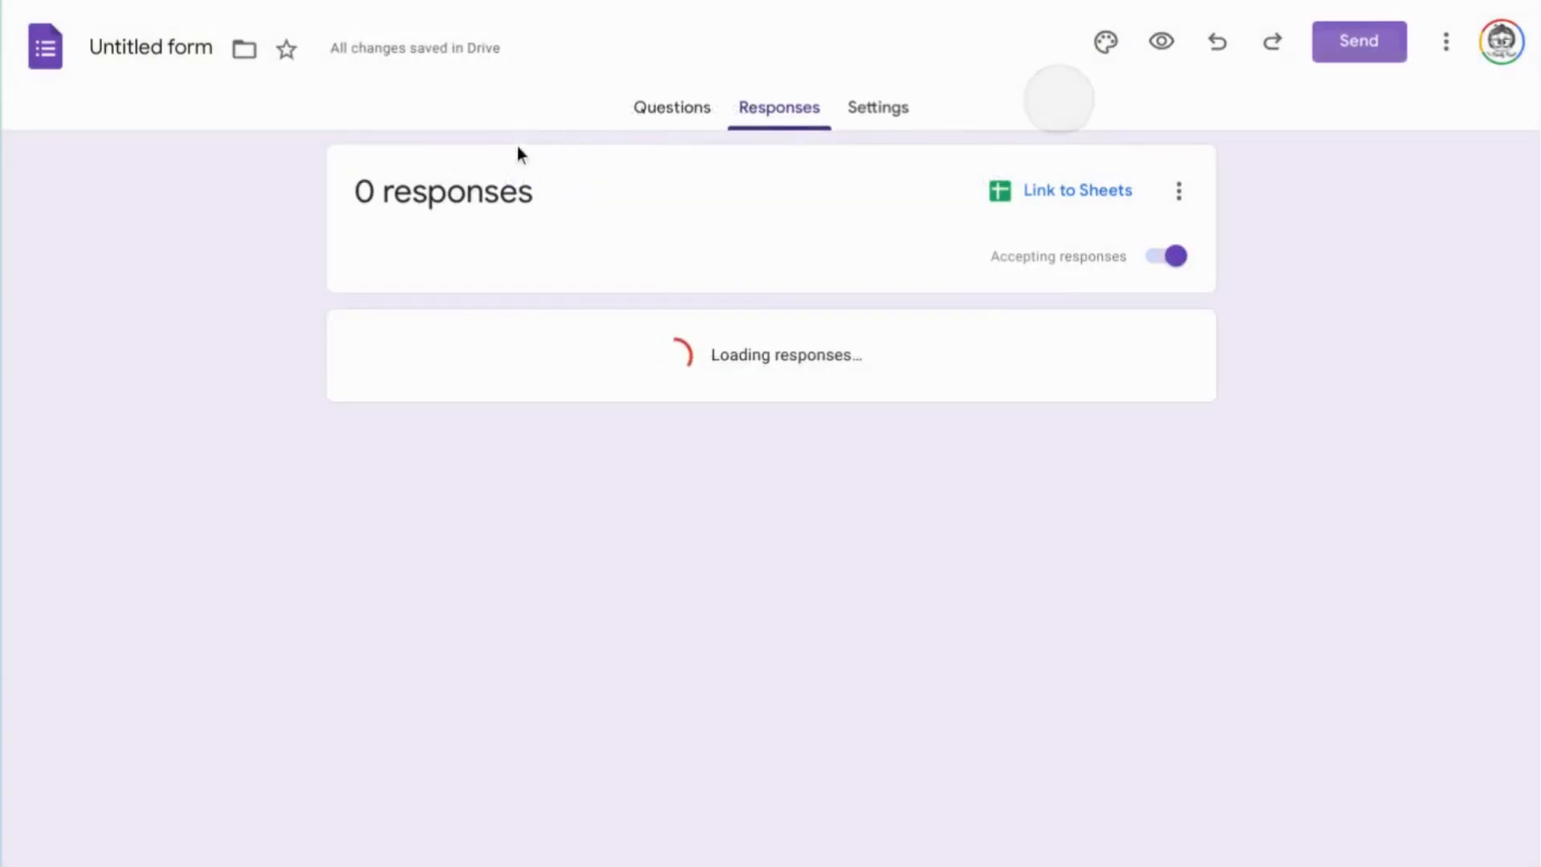
Return to the questions and preview the form as a respondent.
{"action": "left_click", "coordinate": [671, 107]}
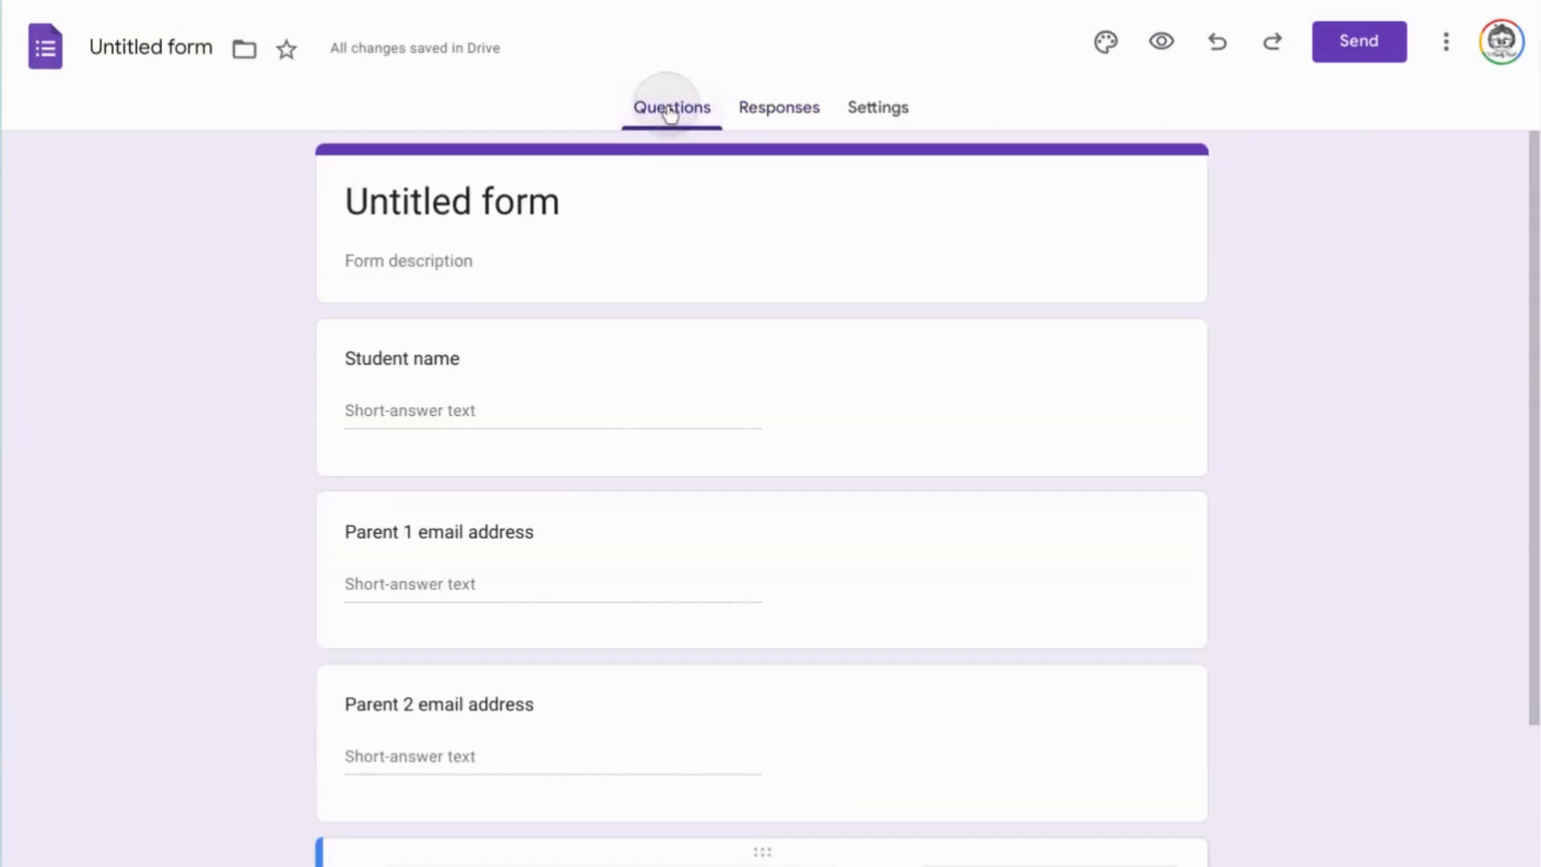
{"action": "left_click", "coordinate": [1167, 51]}
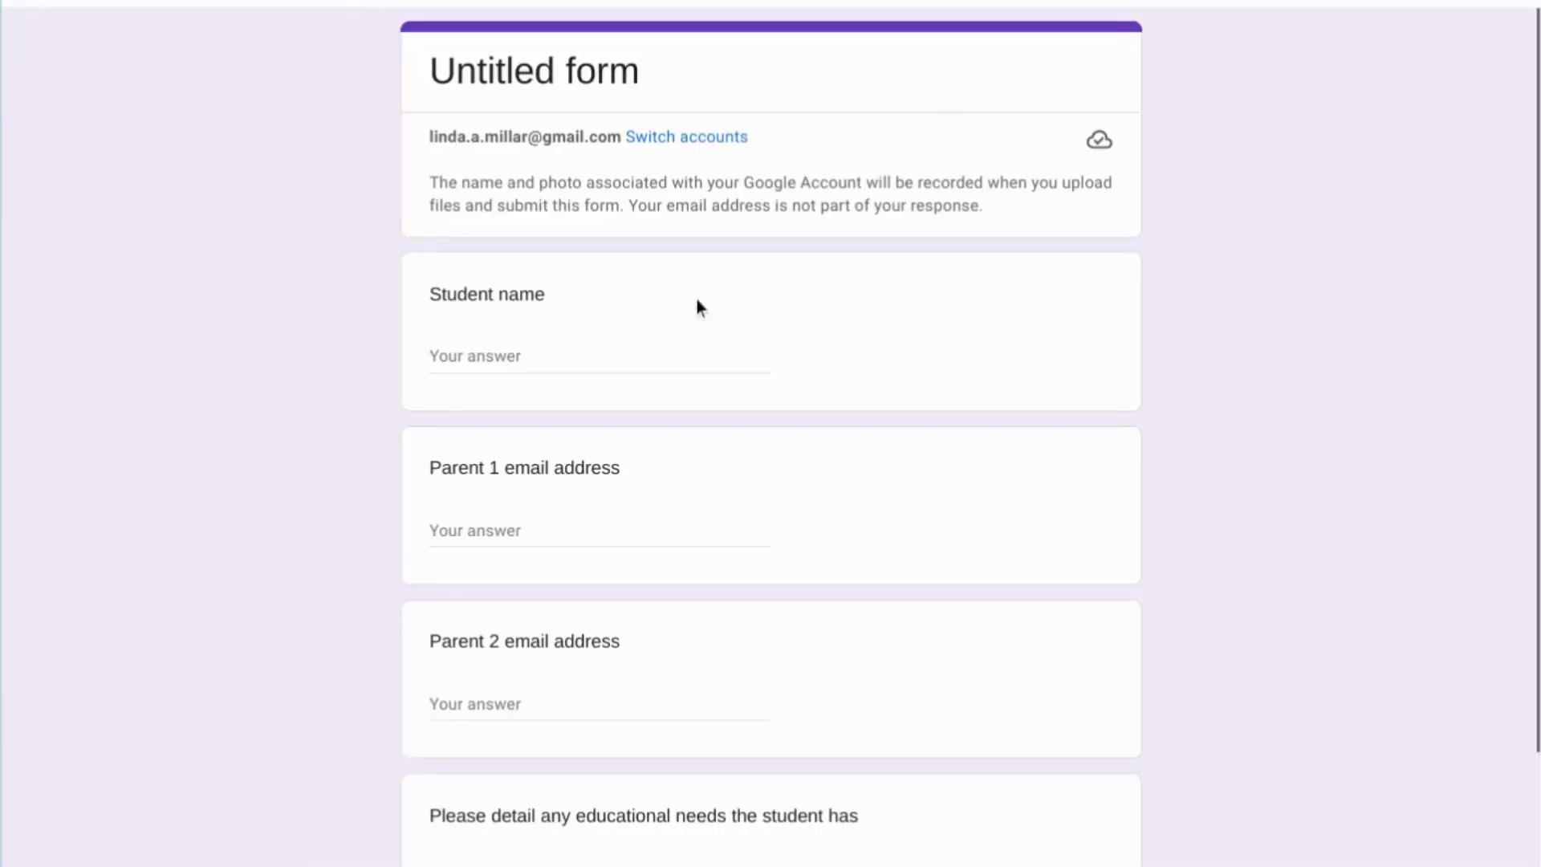
Fill in the form preview with a sample student name and a sample Parent 1 email address.
{"action": "left_click", "coordinate": [677, 353]}
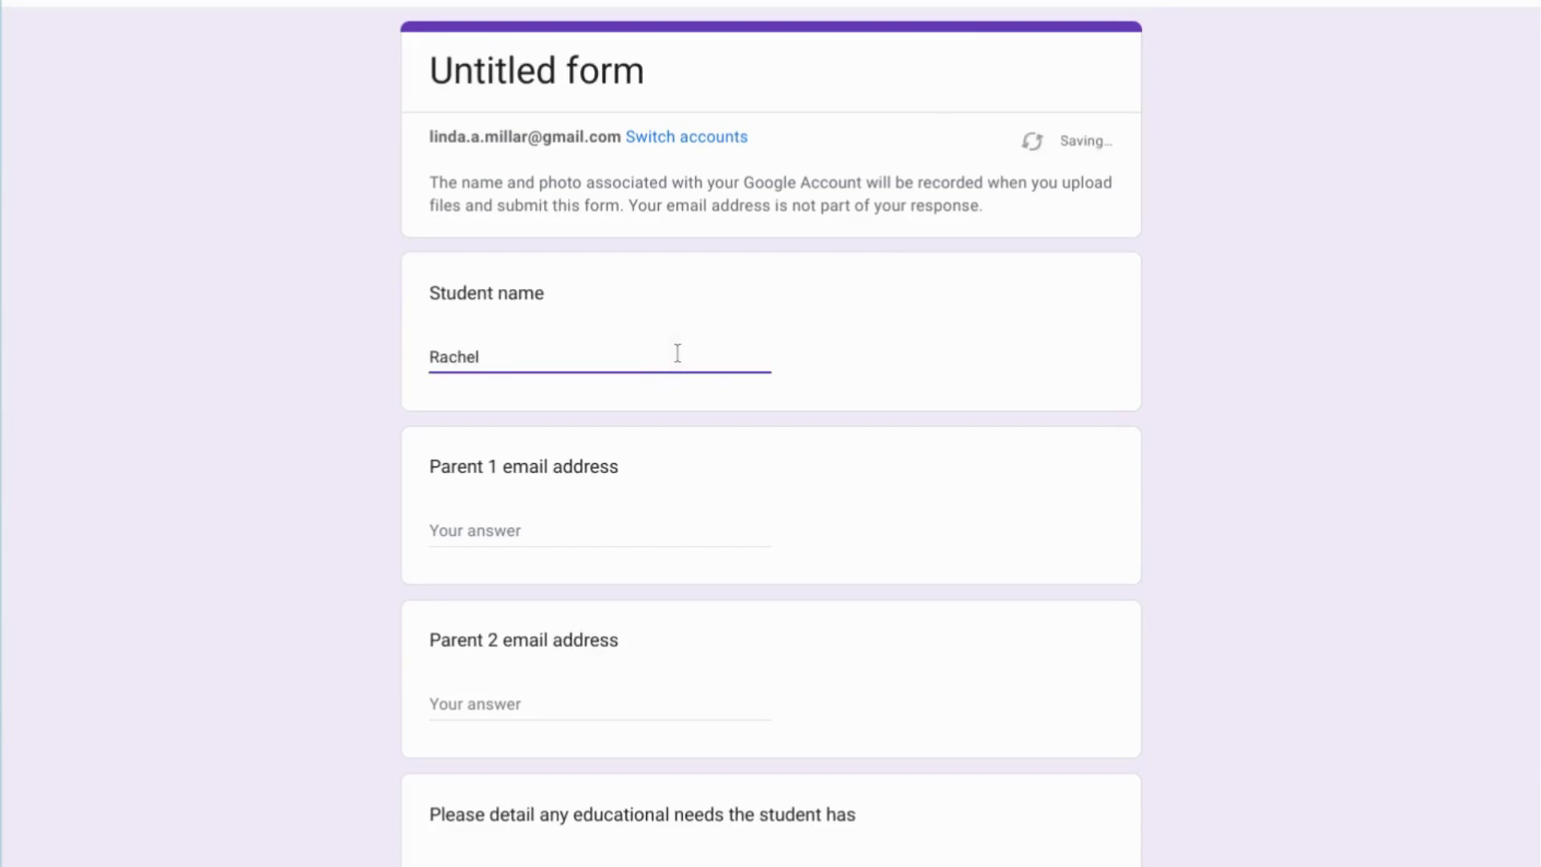
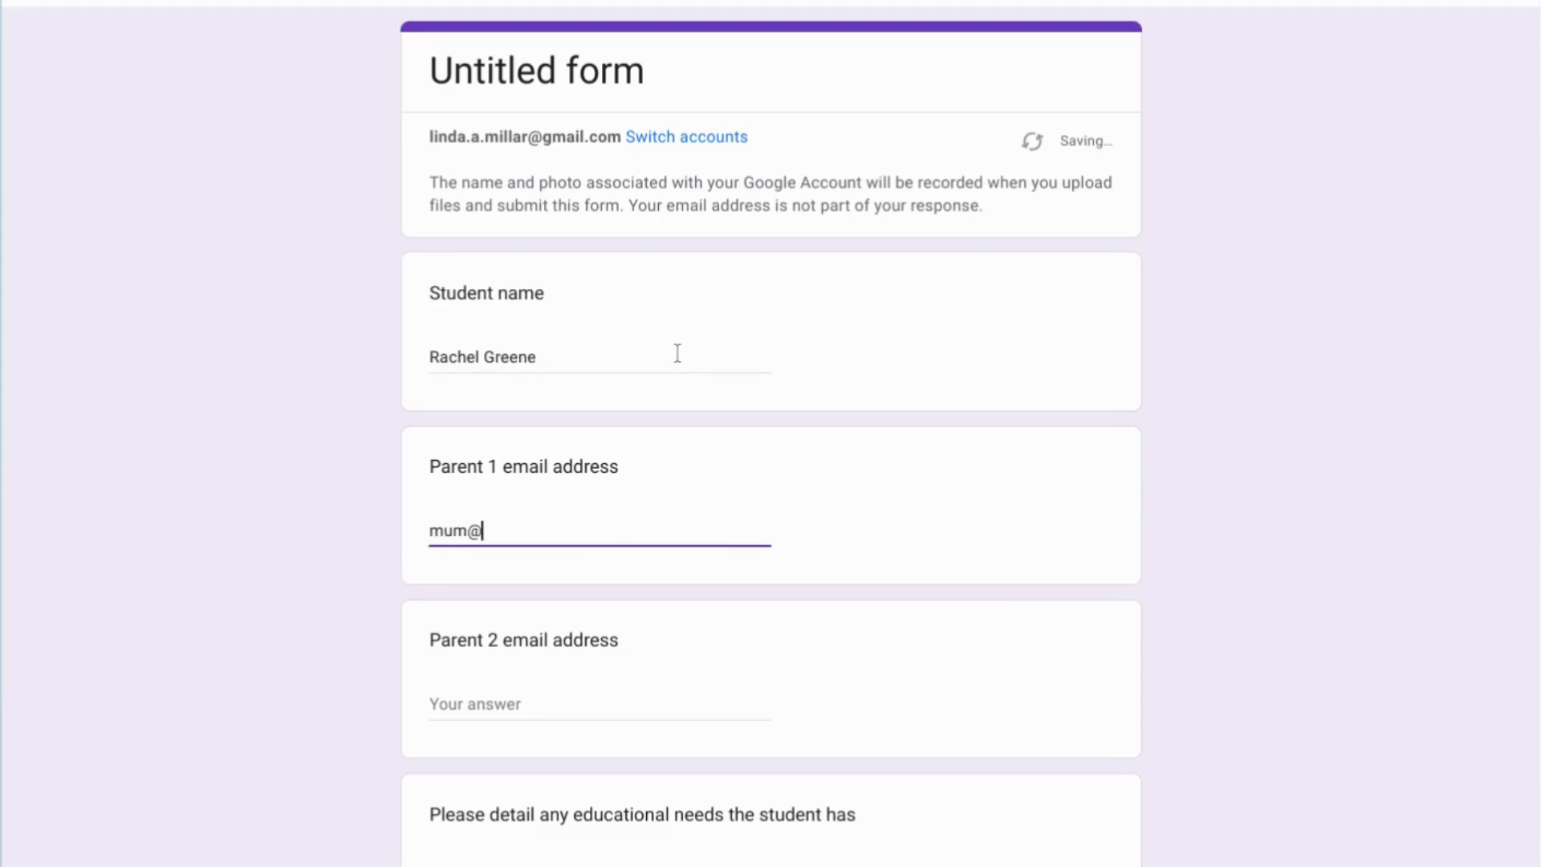
{"action": "key", "text": "ctrl+shift+Left"}
{"action": "key", "text": "ctrl+shift+Left"}
{"action": "key", "text": "ctrl+shift+Left"}
{"action": "key", "text": "ctrl+shift+Left"}
{"action": "key", "text": "Tab"}
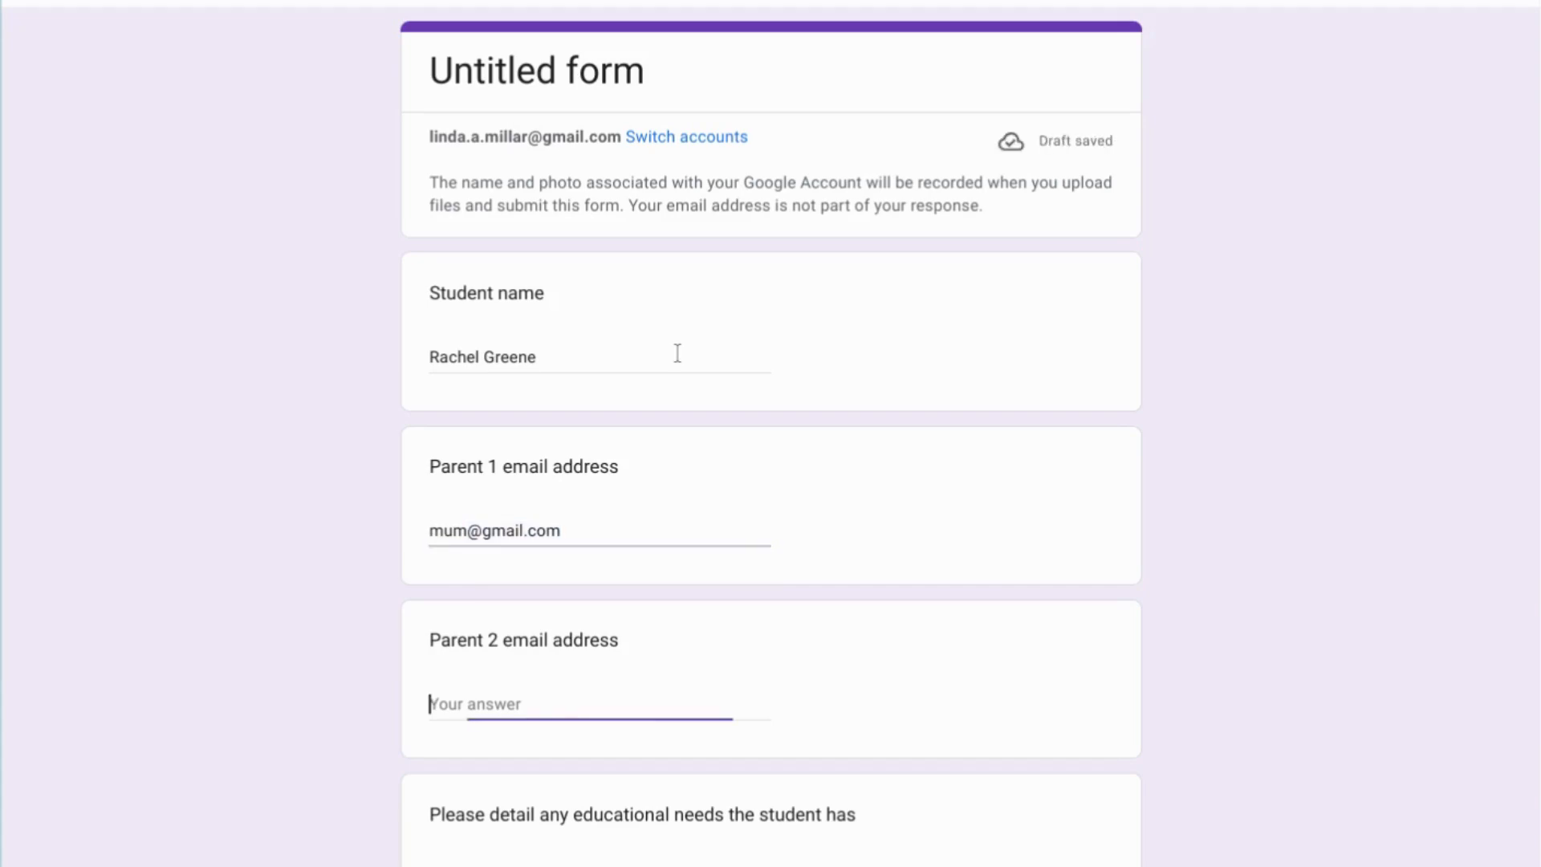
Enter a sample Parent 2 email address and answer the educational needs question with "none".
{"action": "type", "text": "dad"}
{"action": "key", "text": "ctrl+v"}
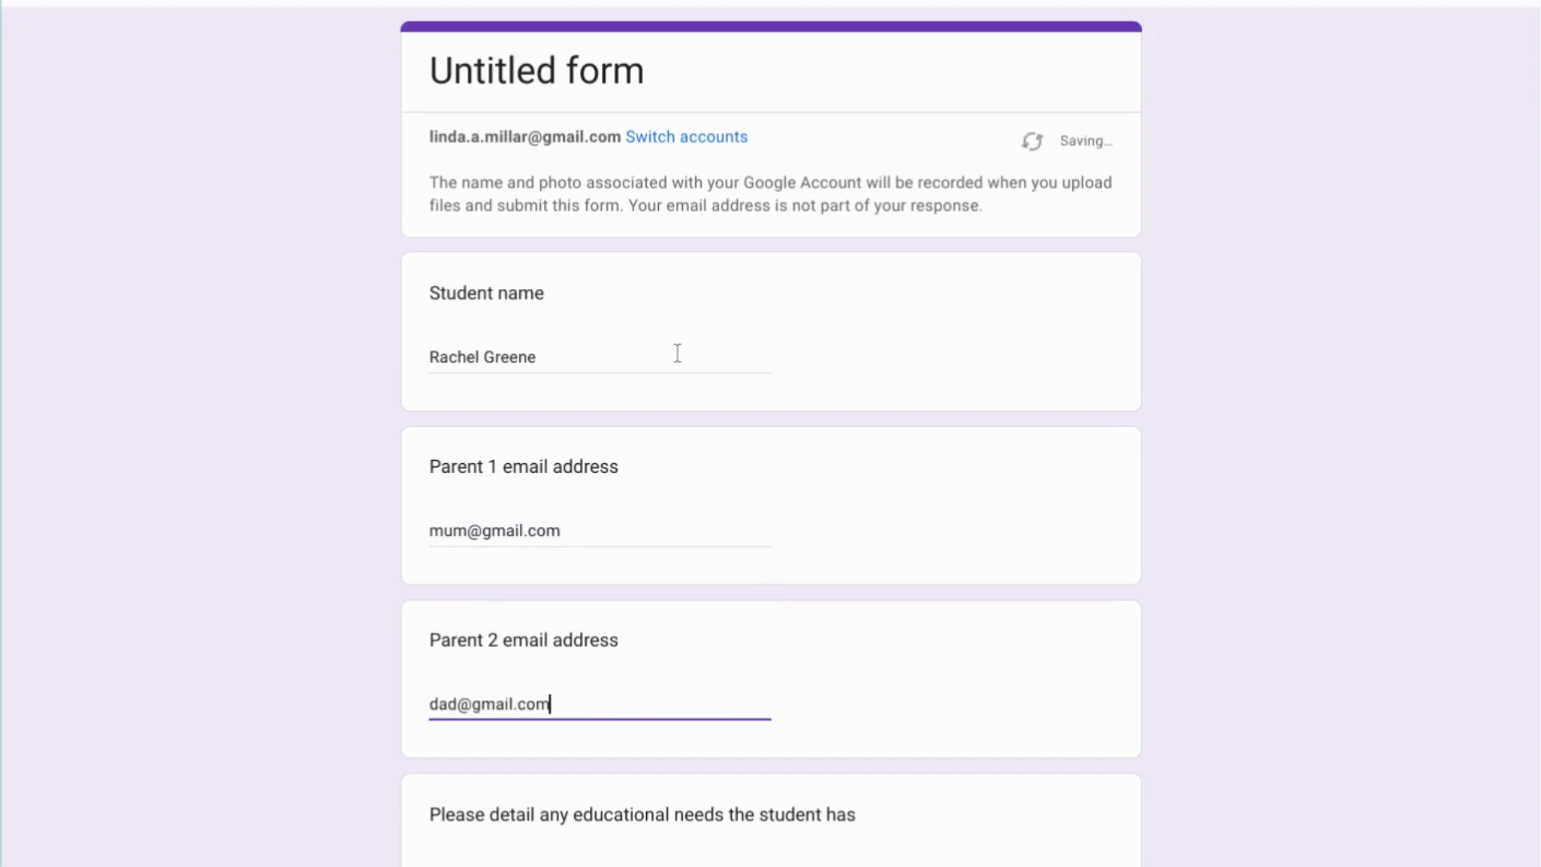
{"action": "key", "text": "Tab"}
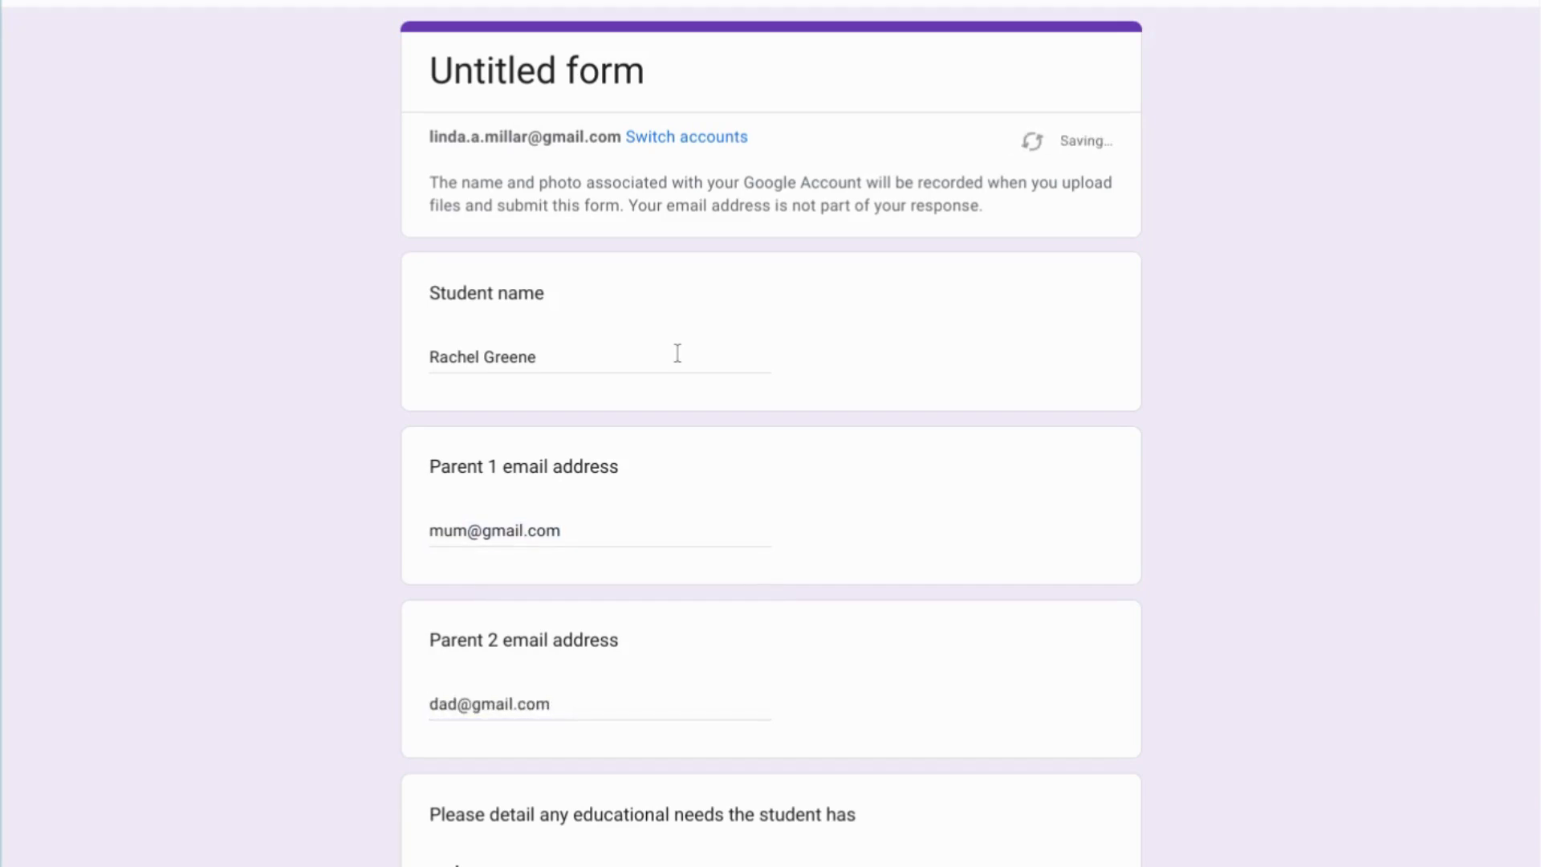
{"action": "type", "text": "none"}
{"action": "scroll", "coordinate": [678, 354], "scroll_direction": "down", "scroll_amount": 3}
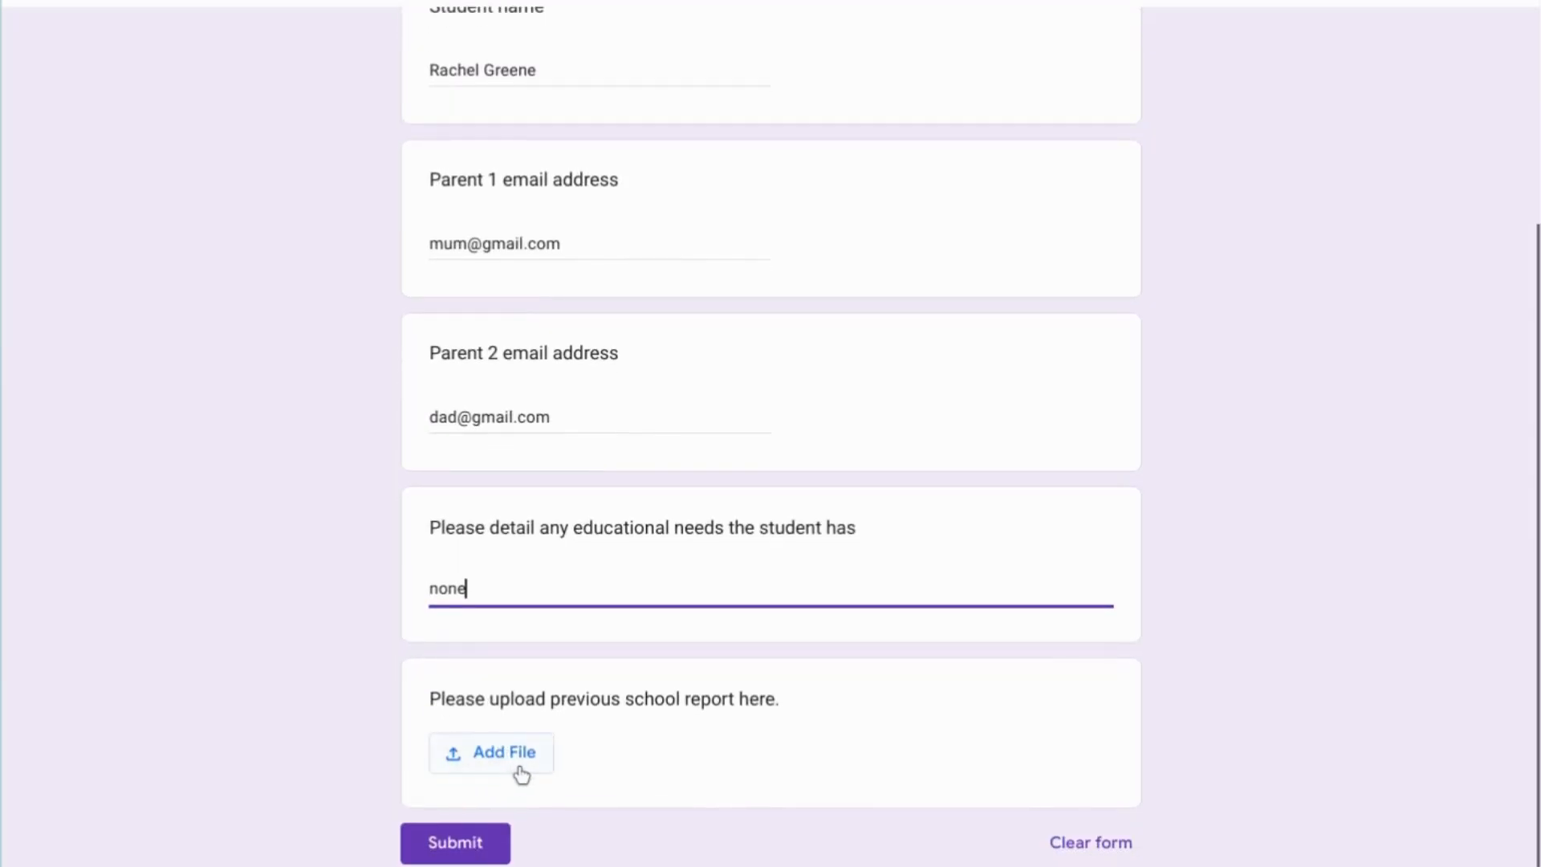
Submit the test response without attaching a school report file.
{"action": "left_click", "coordinate": [518, 773]}
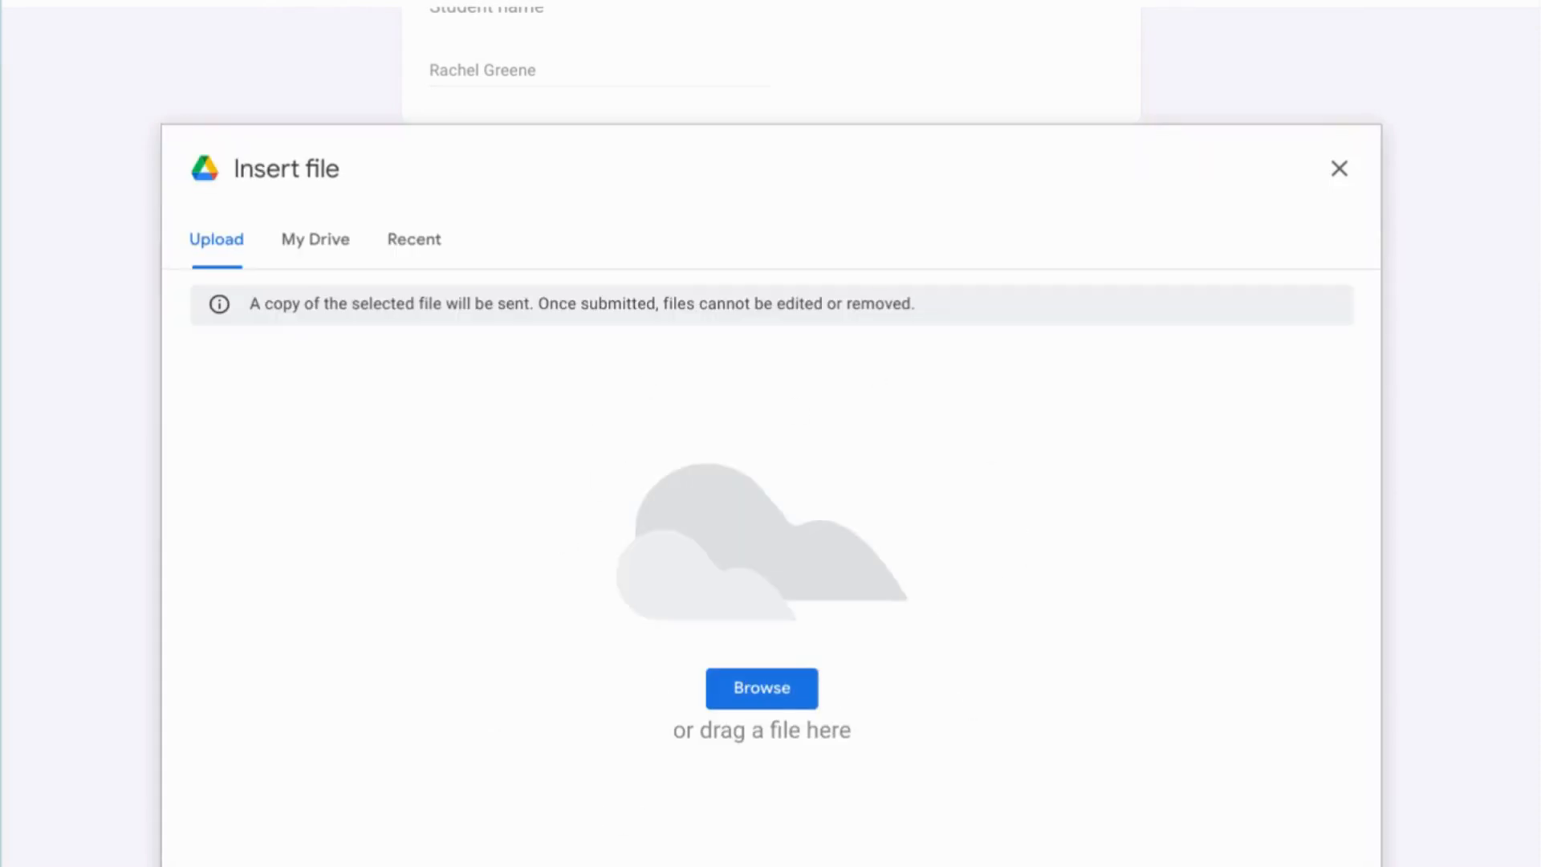
{"action": "left_click", "coordinate": [1335, 170]}
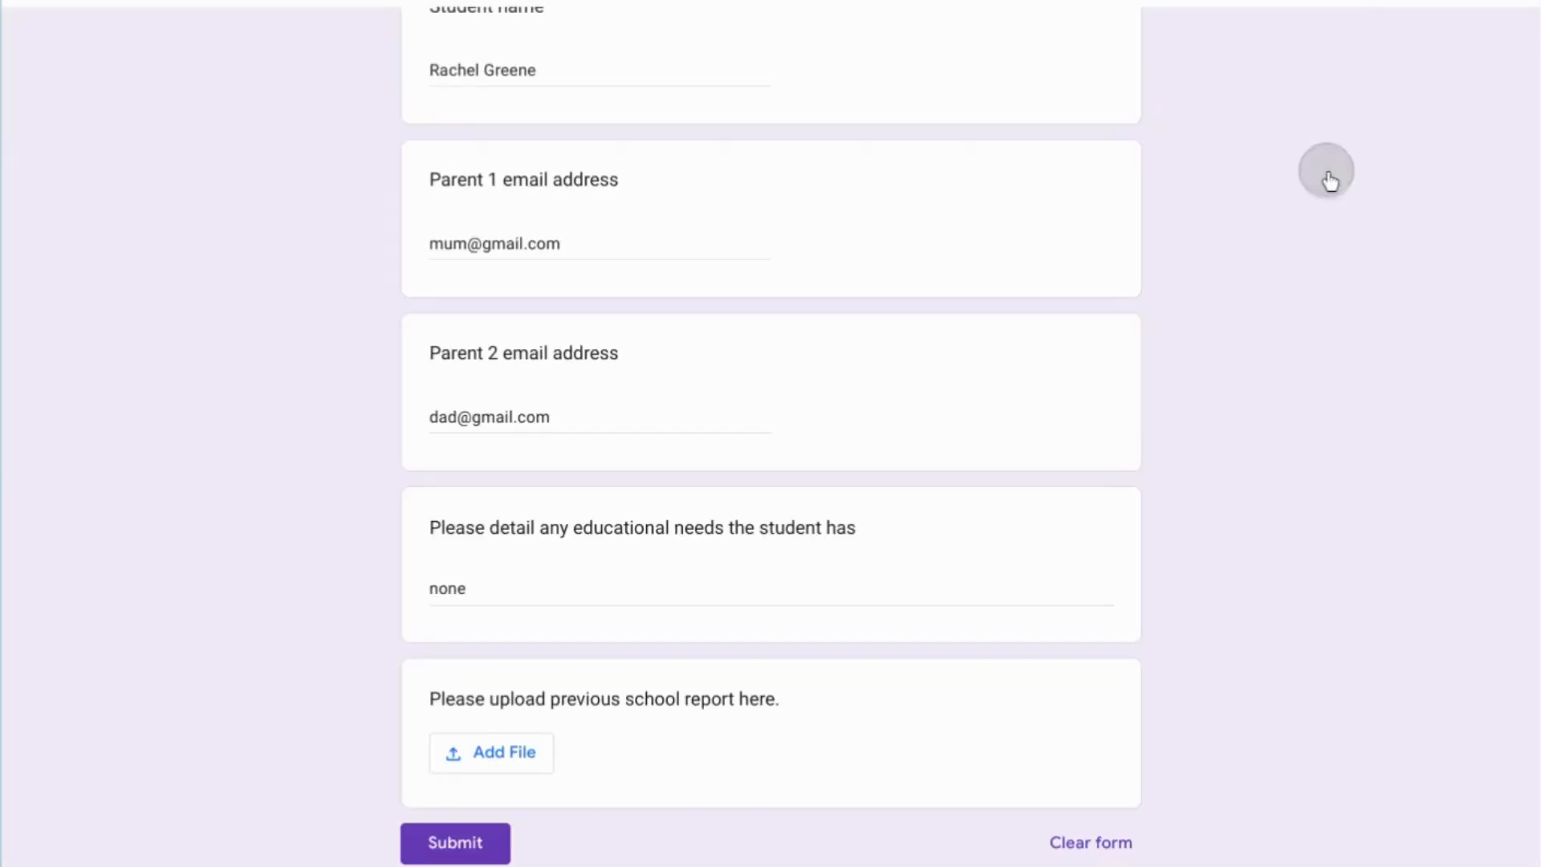
{"action": "left_click", "coordinate": [454, 847]}
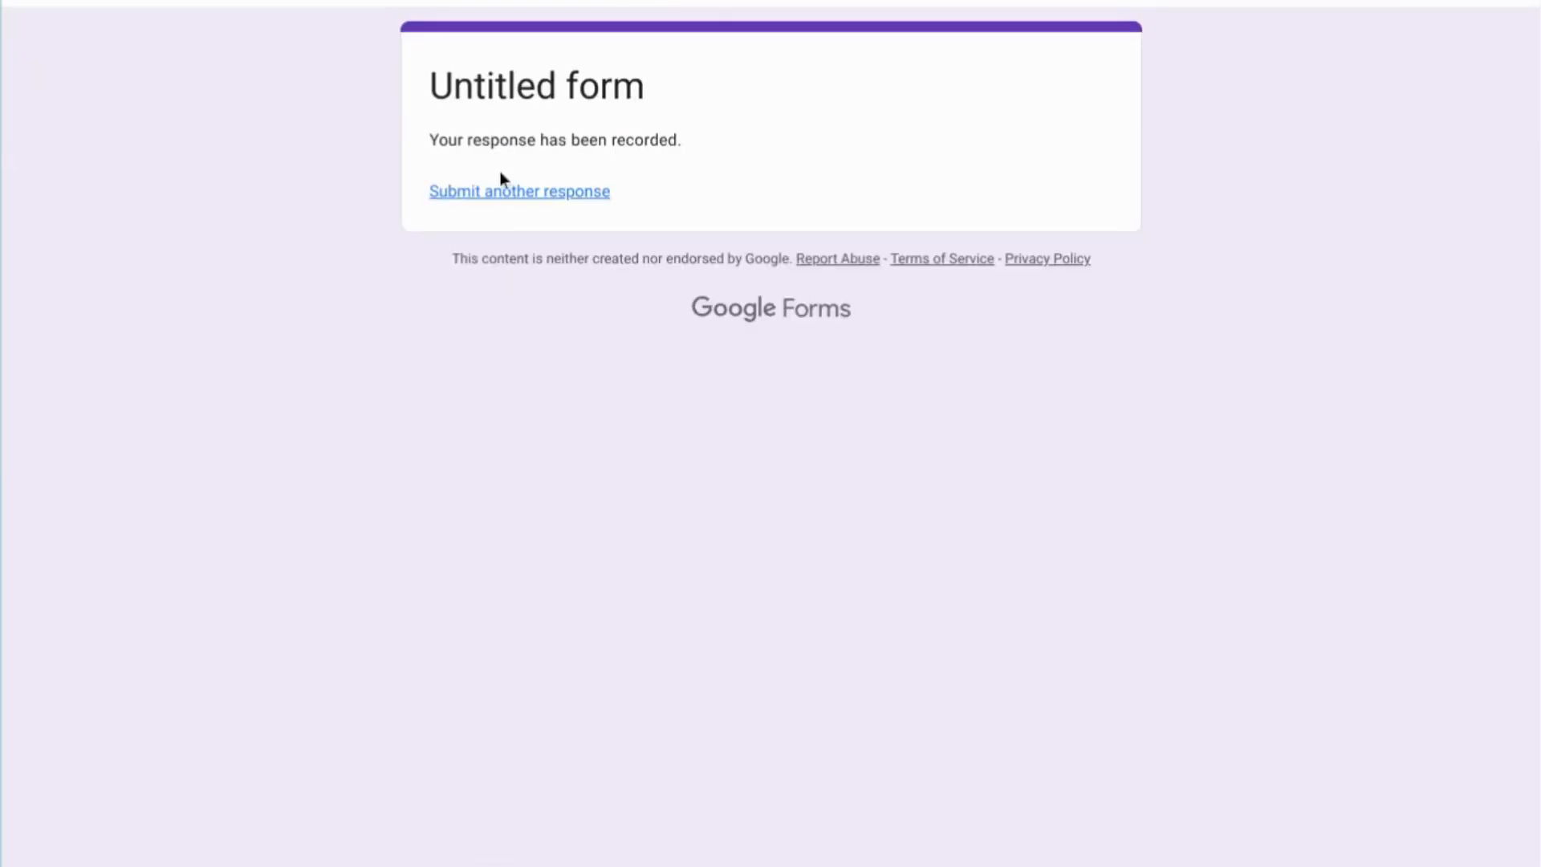
Start another response and enter a second sample student name and Parent 1 email address.
{"action": "left_click", "coordinate": [510, 197]}
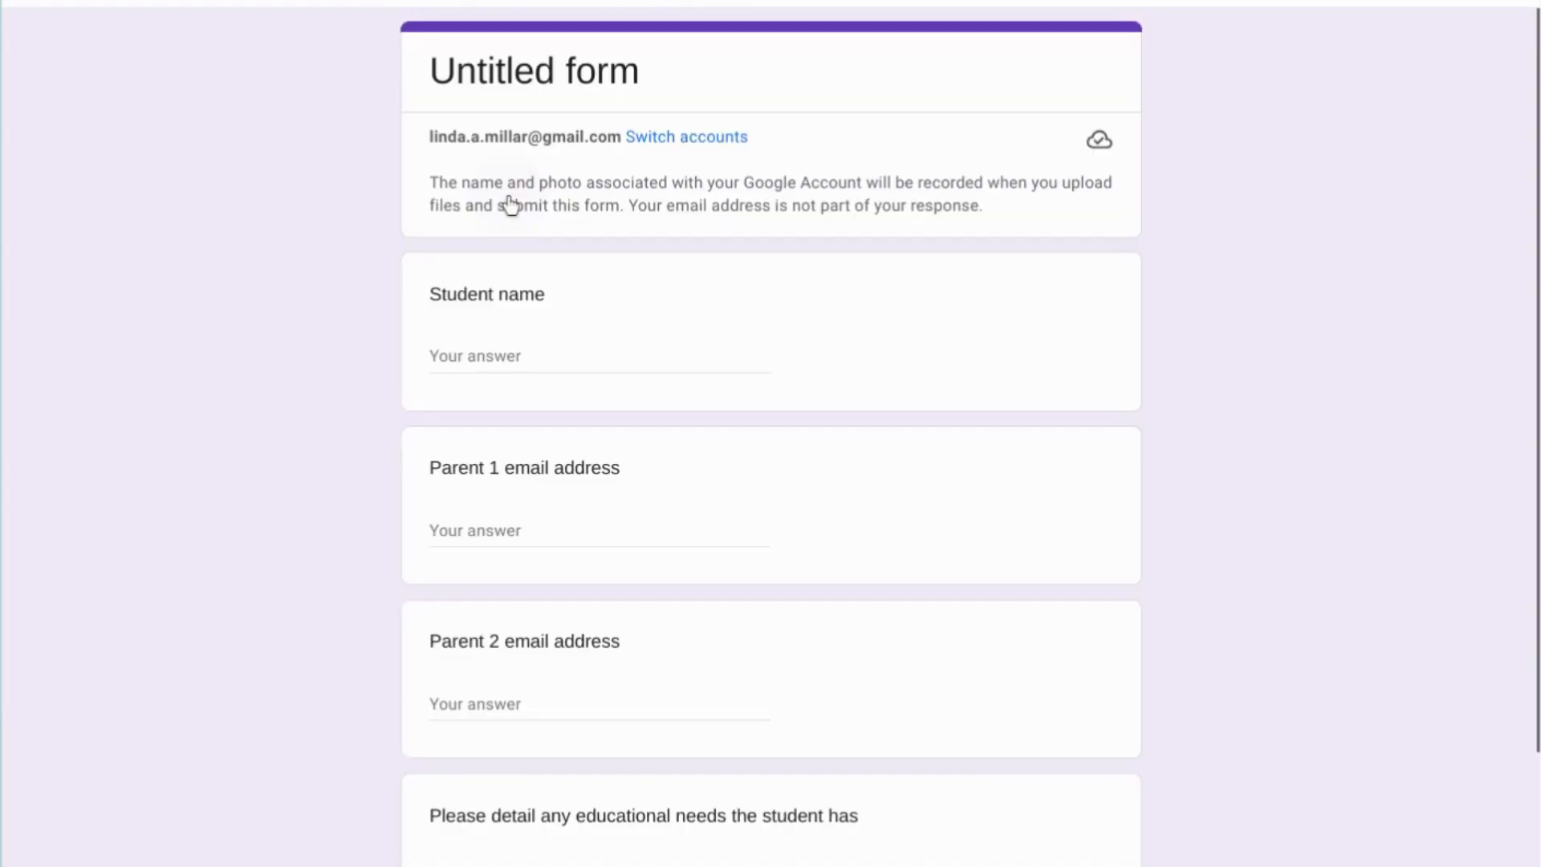
{"action": "left_click", "coordinate": [510, 356]}
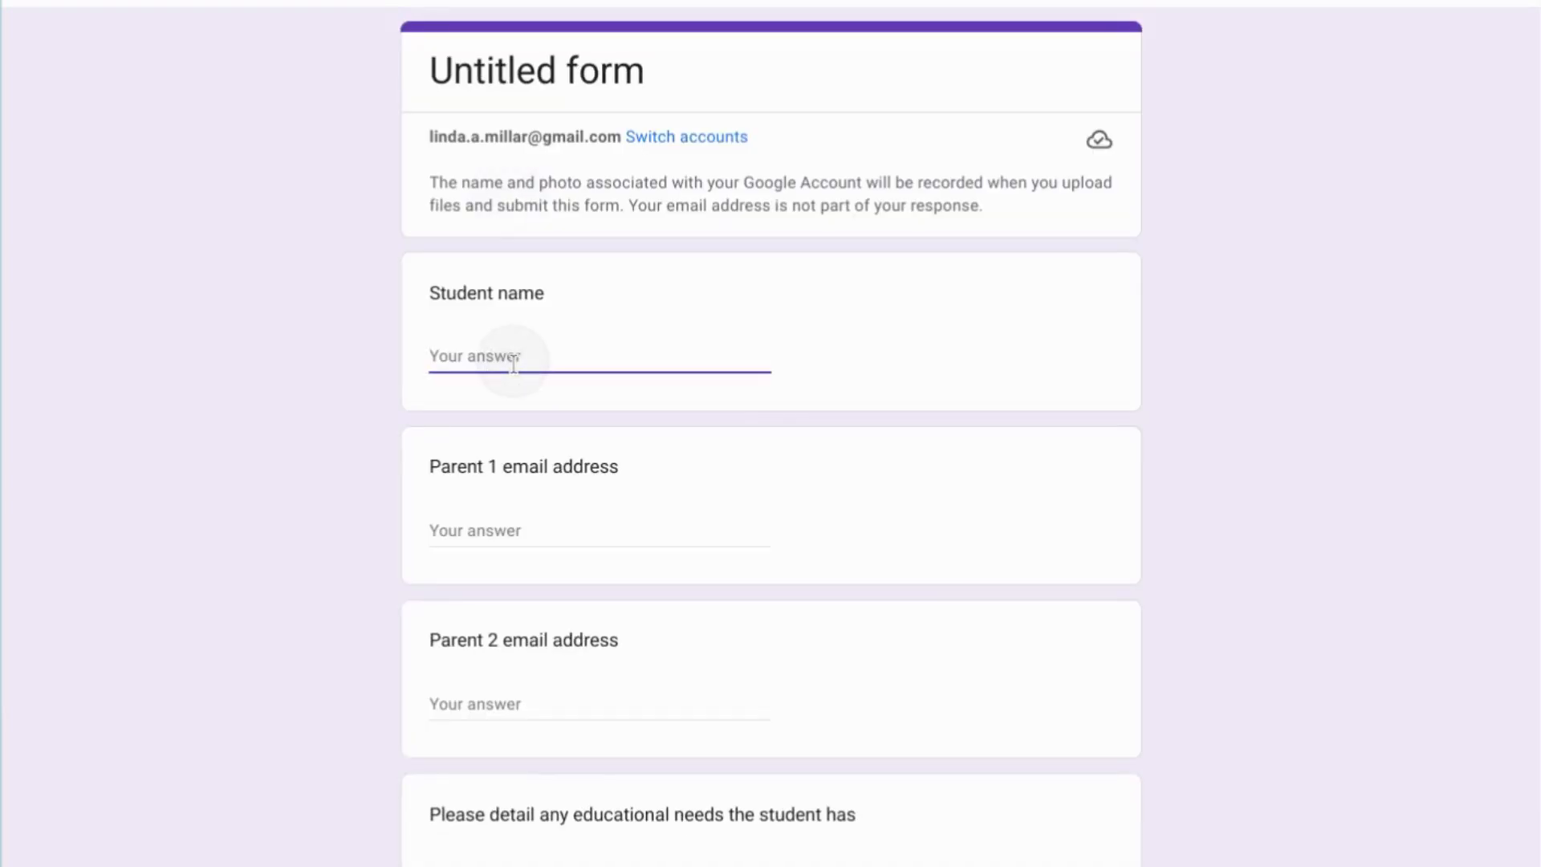
{"action": "type", "text": "Ross Ge"}
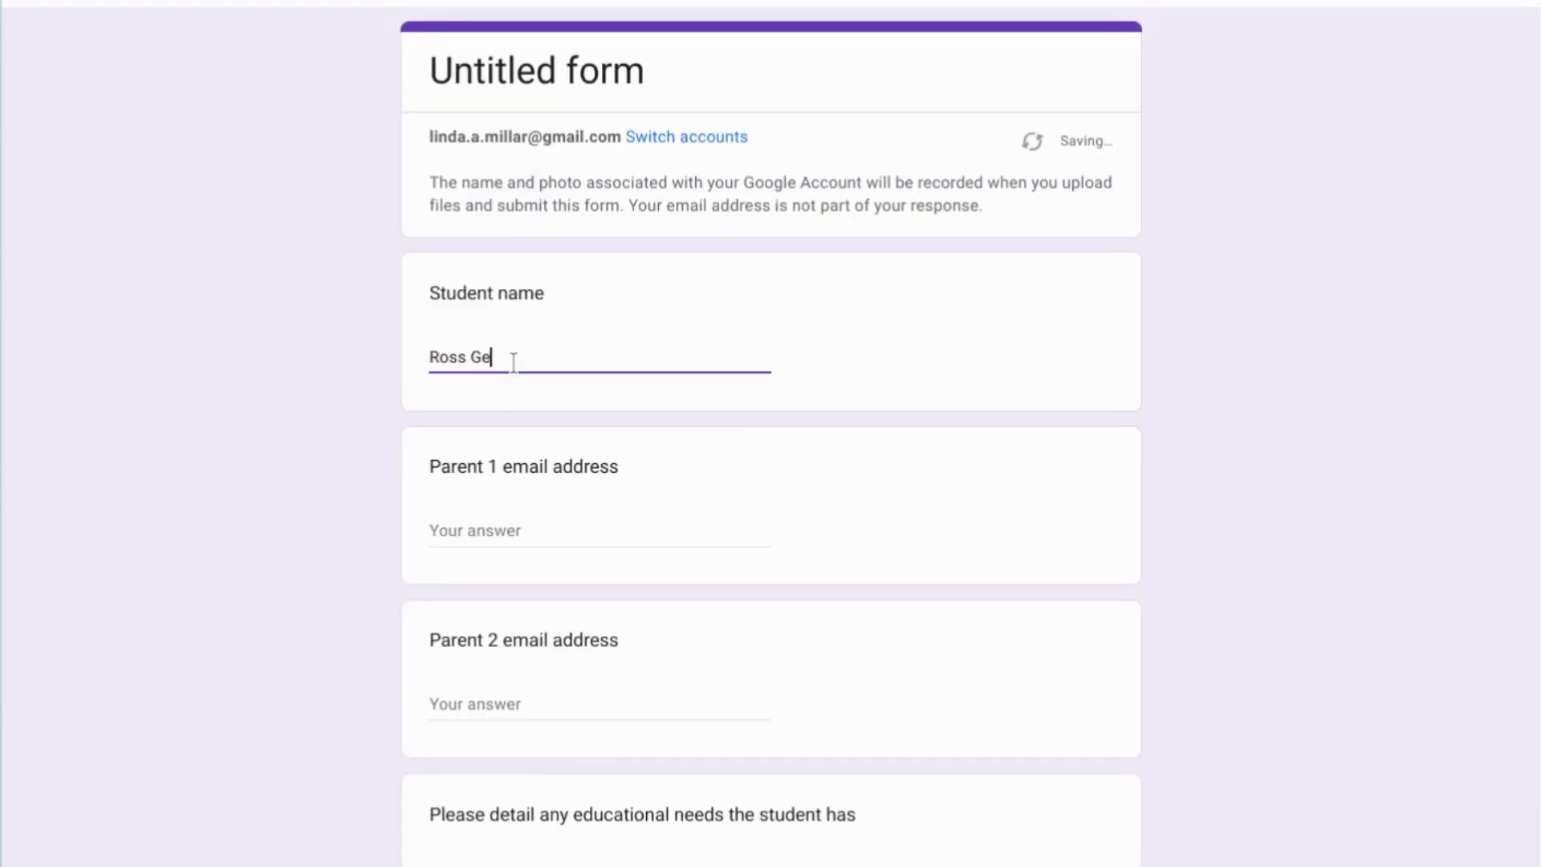
{"action": "type", "text": "ller"}
{"action": "key", "text": "Tab"}
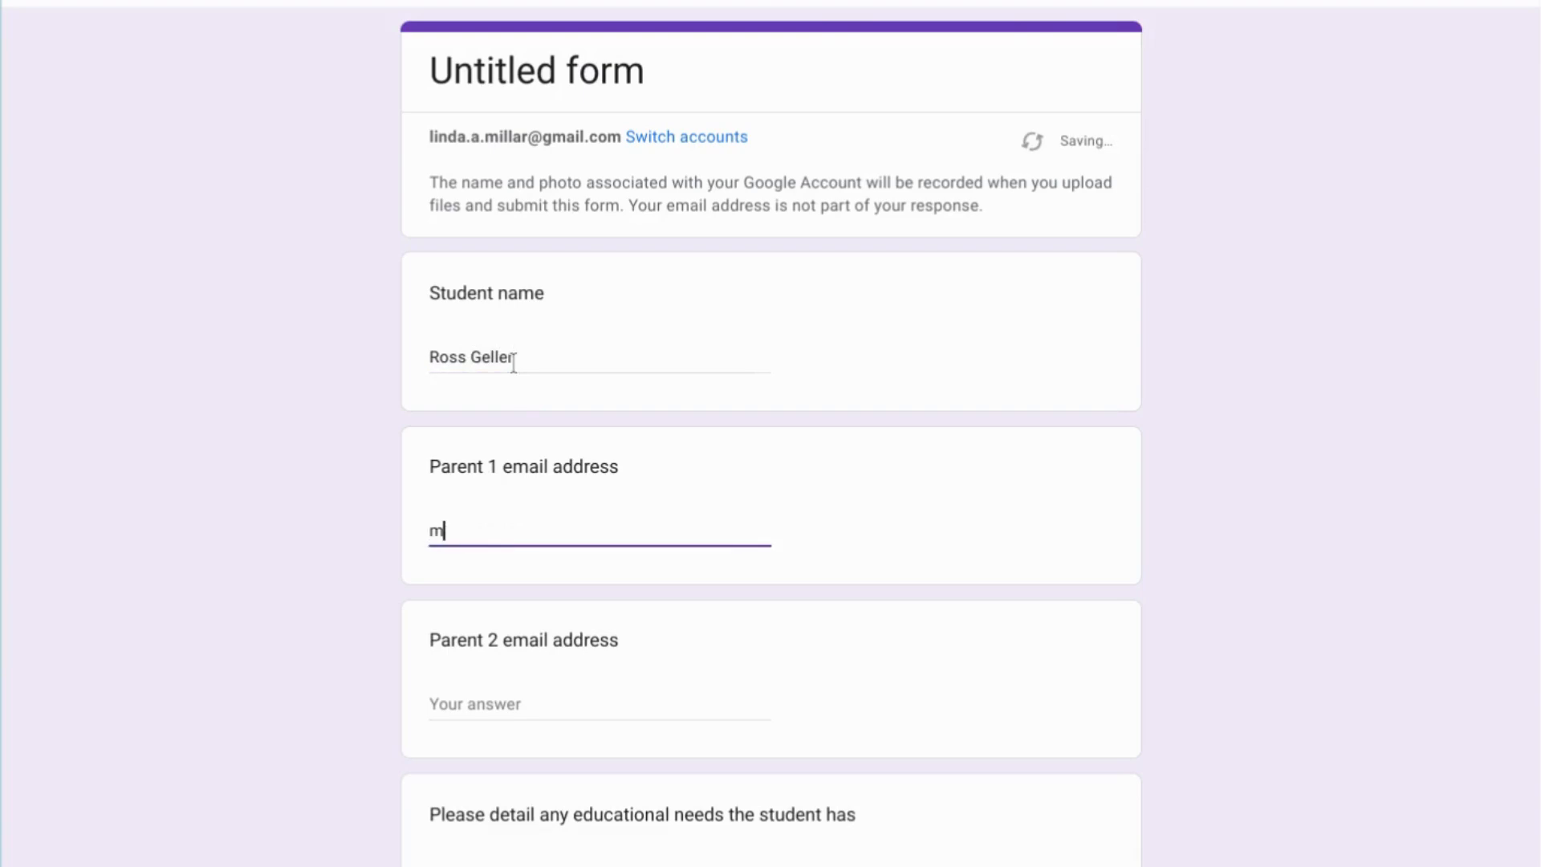
{"action": "key", "text": "Tab"}
Enter a sample Parent 2 email, answer the educational needs question with "wears glasses", and submit.
{"action": "key", "text": "Tab"}
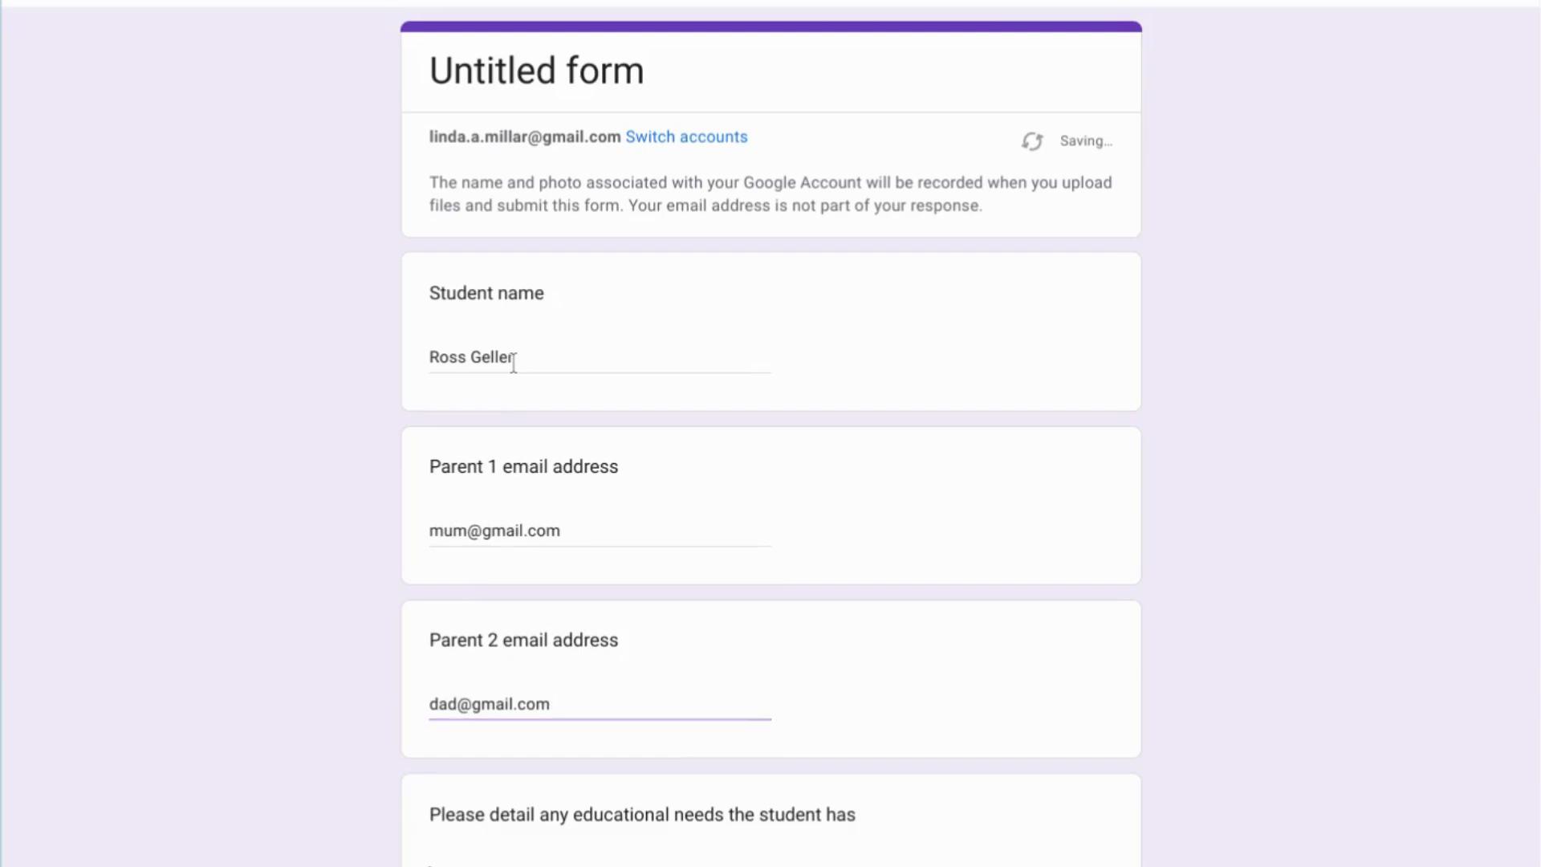
{"action": "type", "text": "D"}
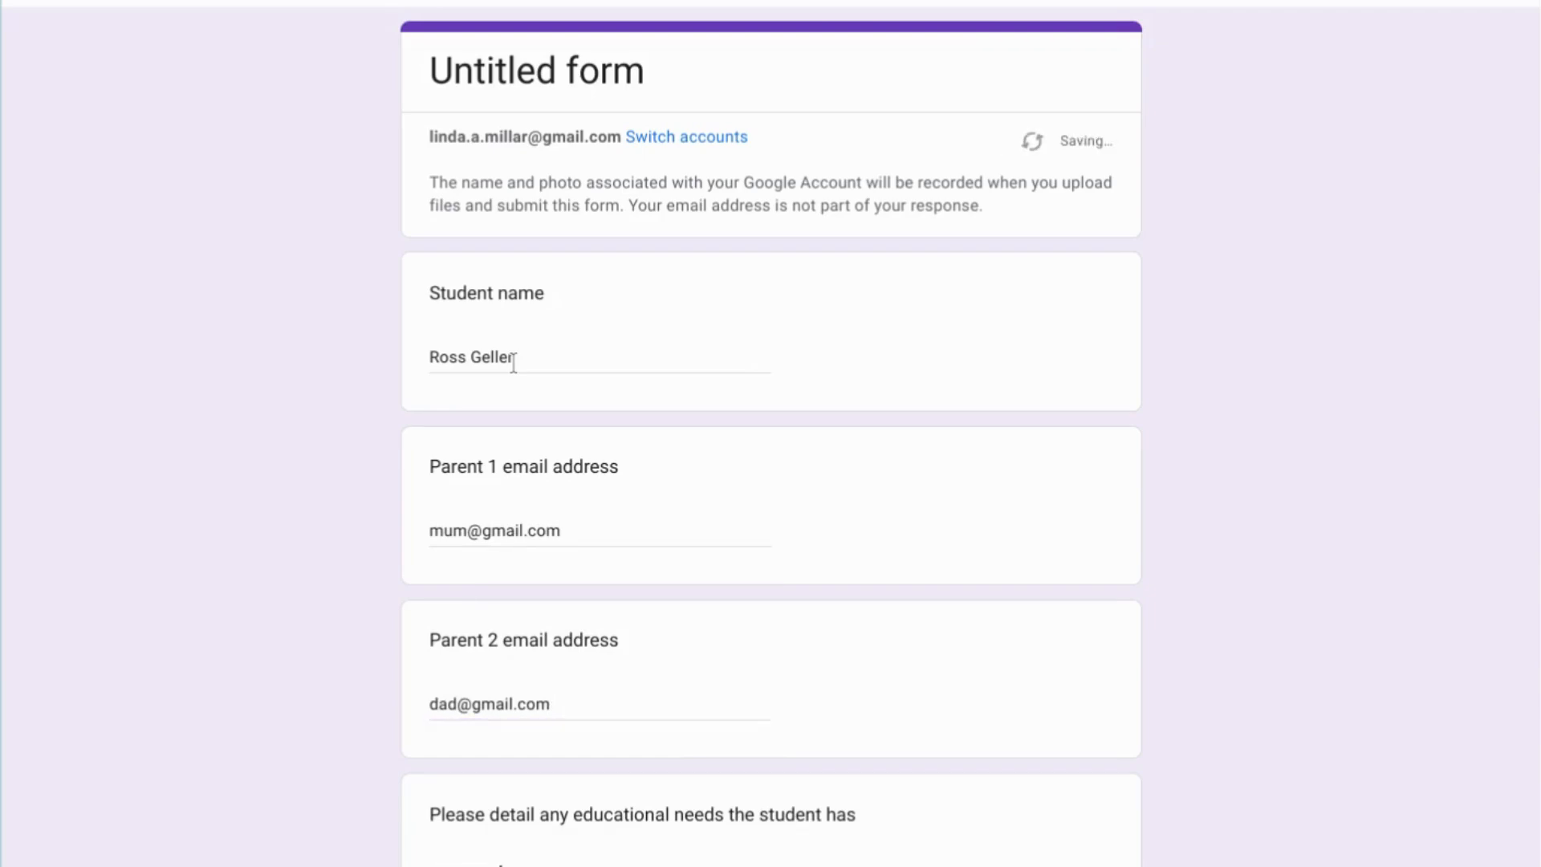
{"action": "key", "text": "Tab"}
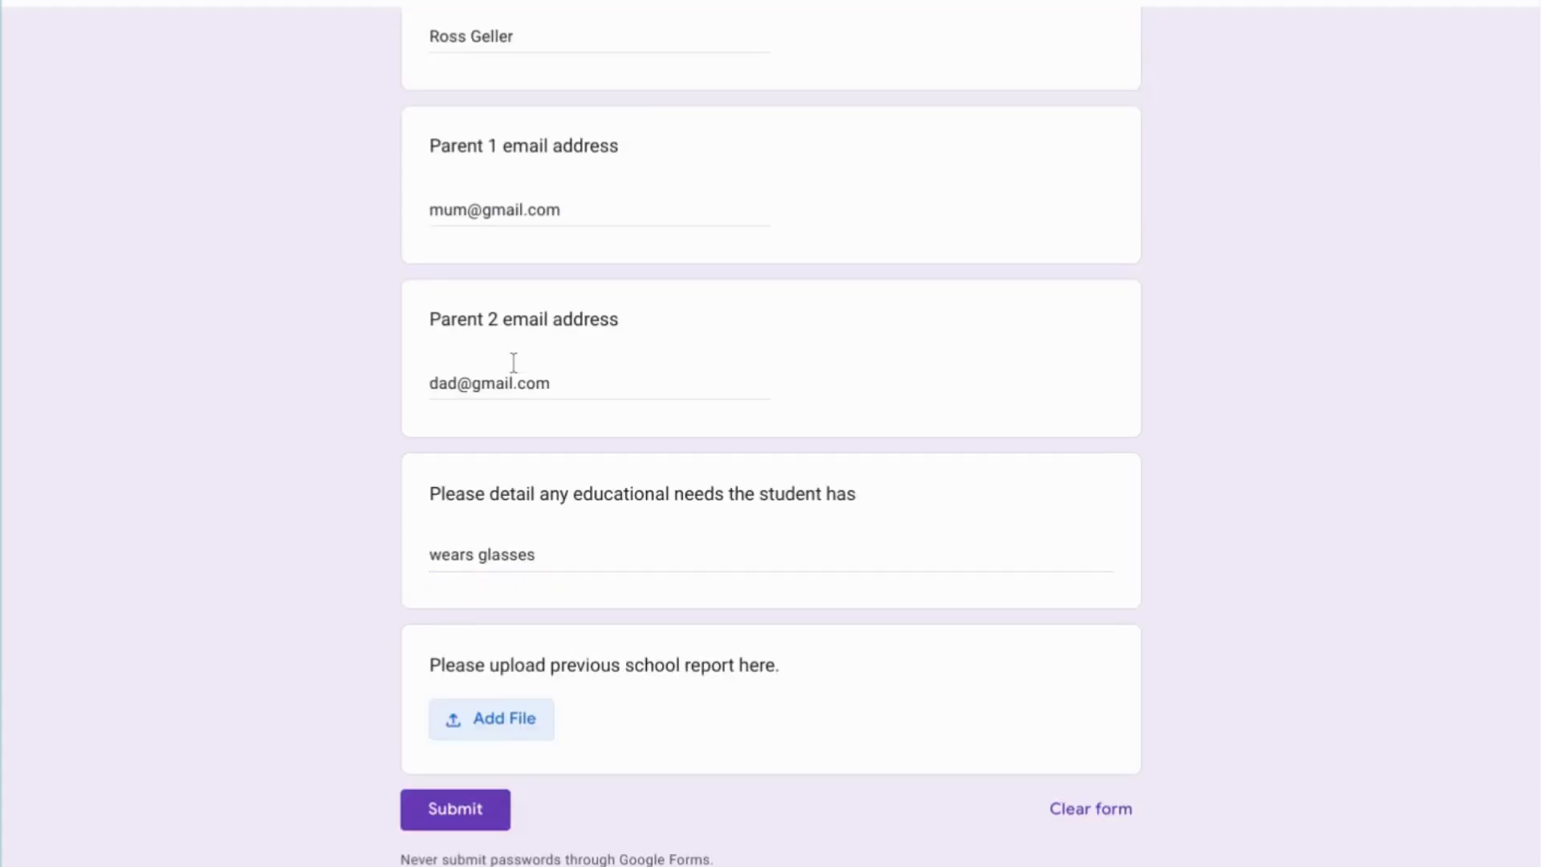
{"action": "left_click", "coordinate": [468, 798]}
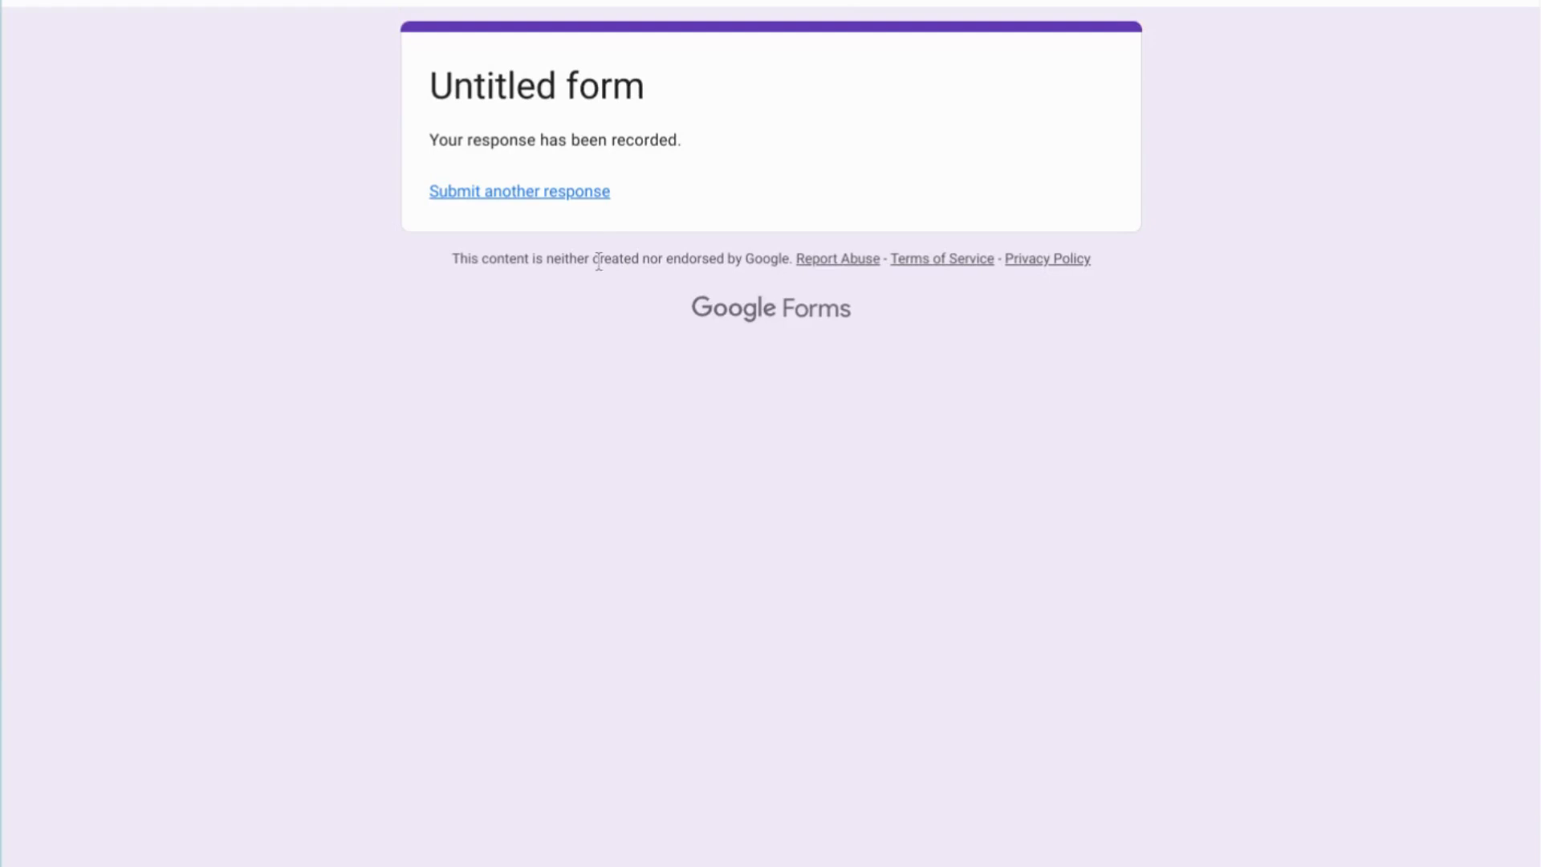
Return to the form editor and open the individual view of the collected responses.
{"action": "left_click", "coordinate": [556, 202]}
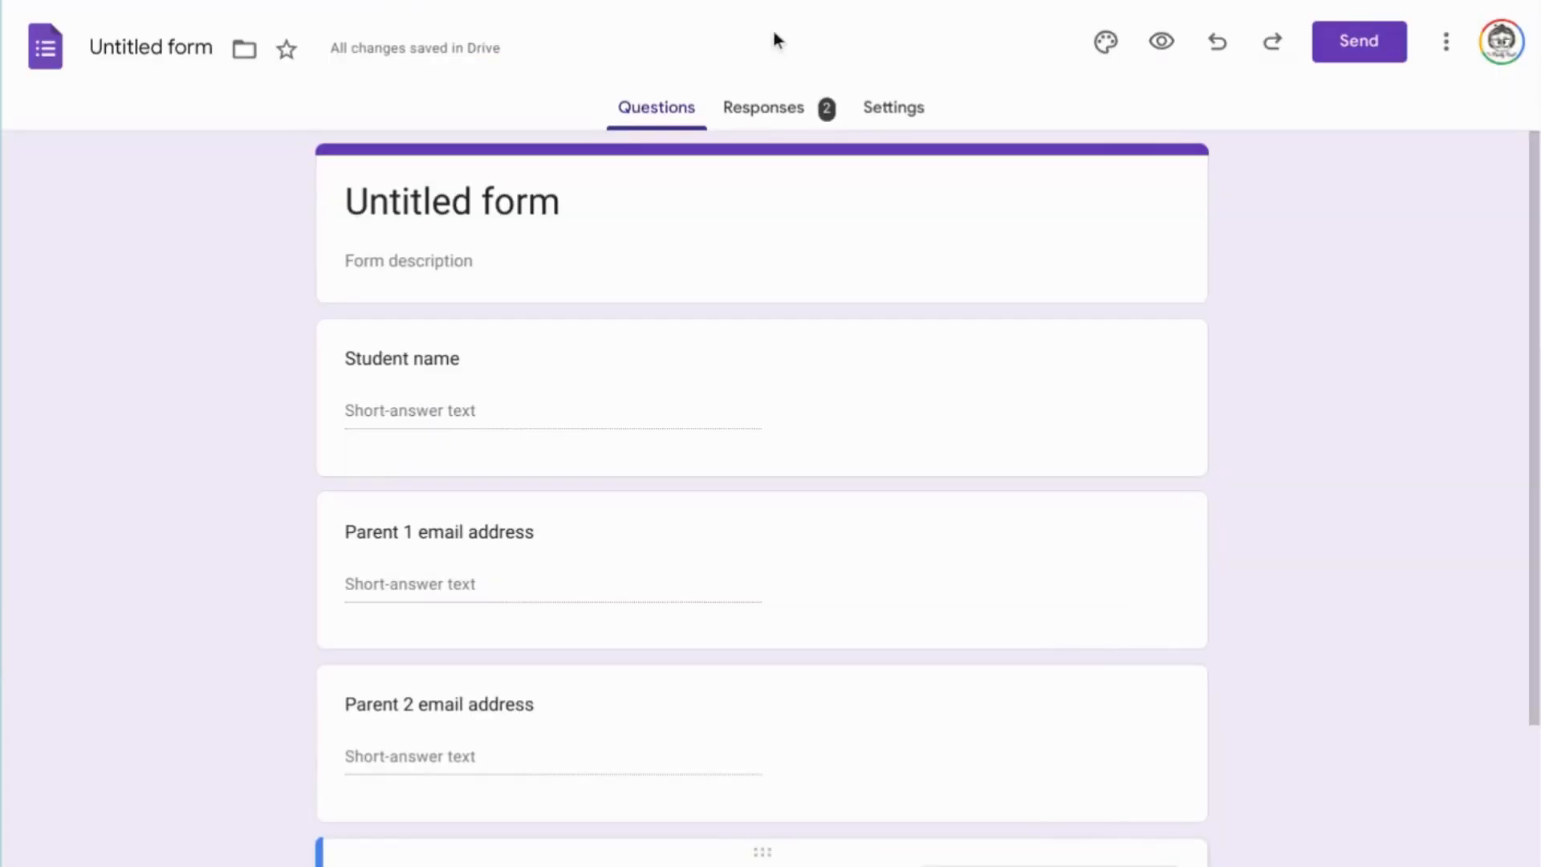
{"action": "left_click", "coordinate": [752, 111]}
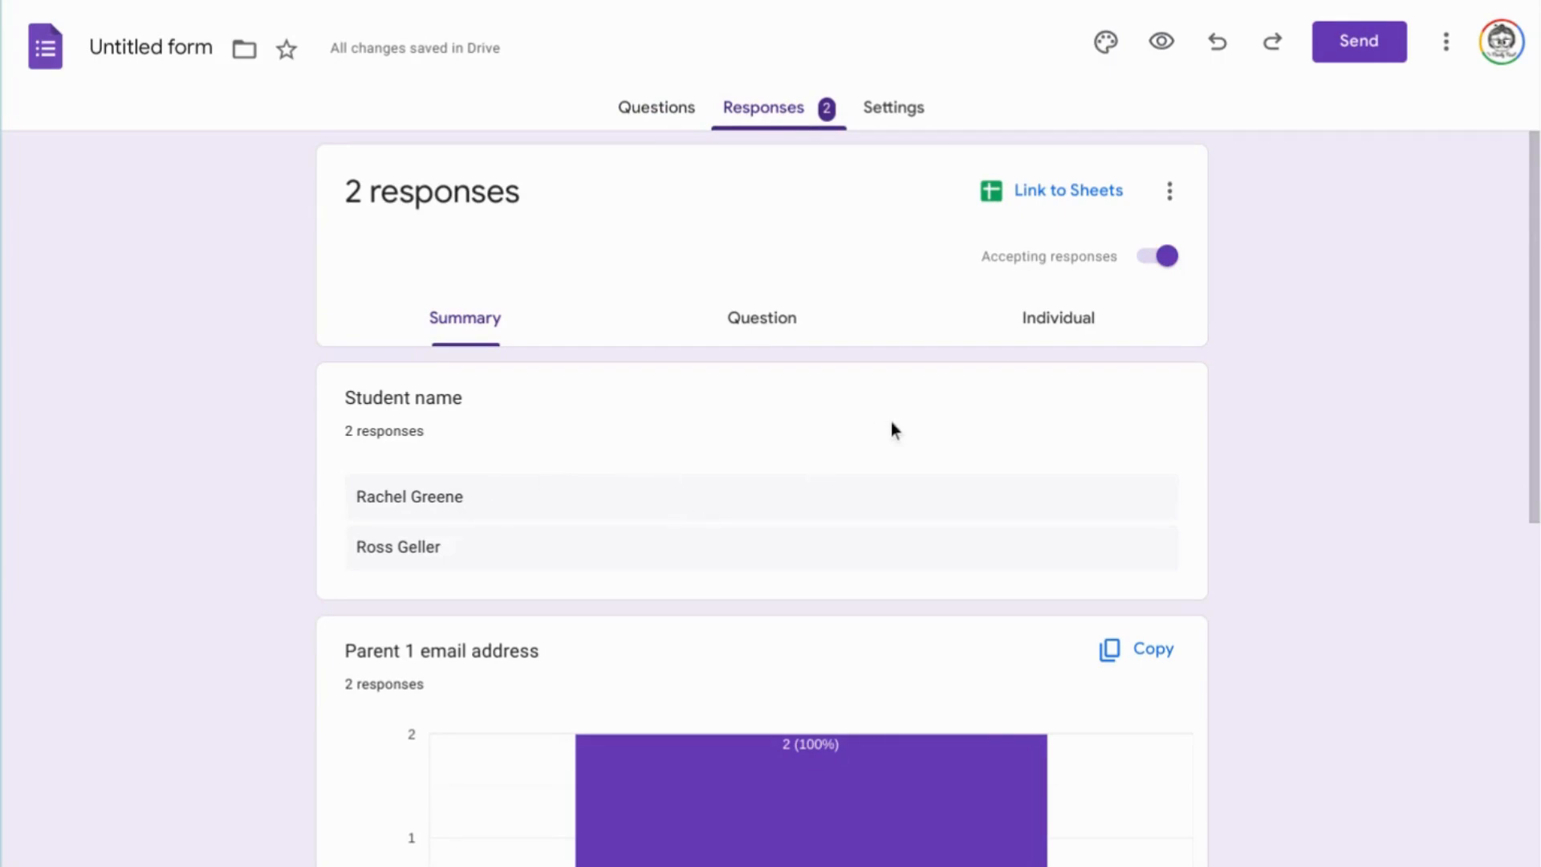
{"action": "left_click", "coordinate": [1077, 329]}
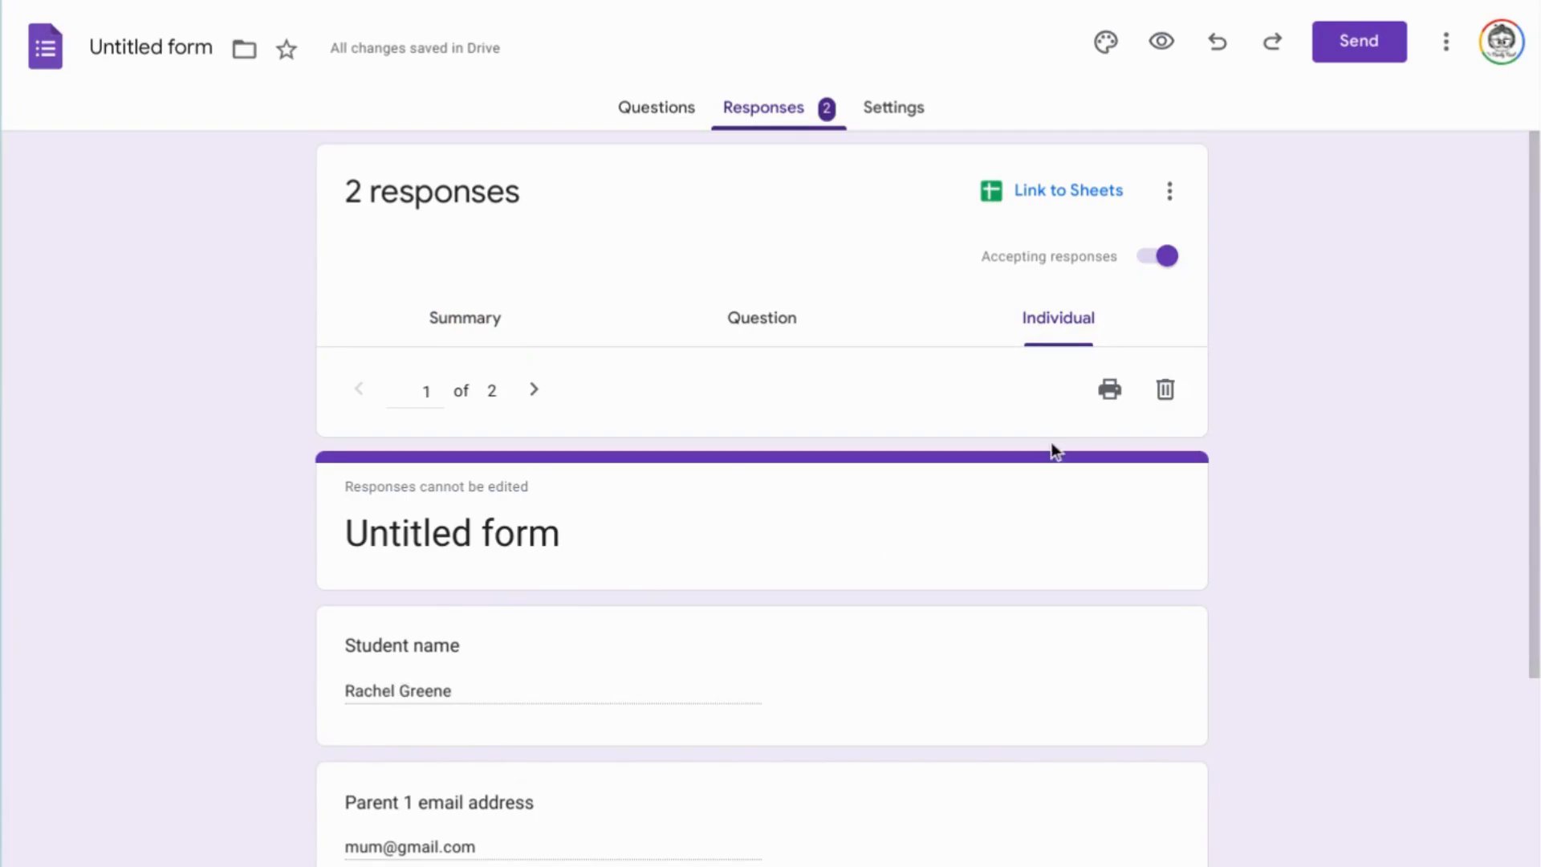
Try to print the first individual response as a PDF file to Downloads.
{"action": "left_click", "coordinate": [1109, 402]}
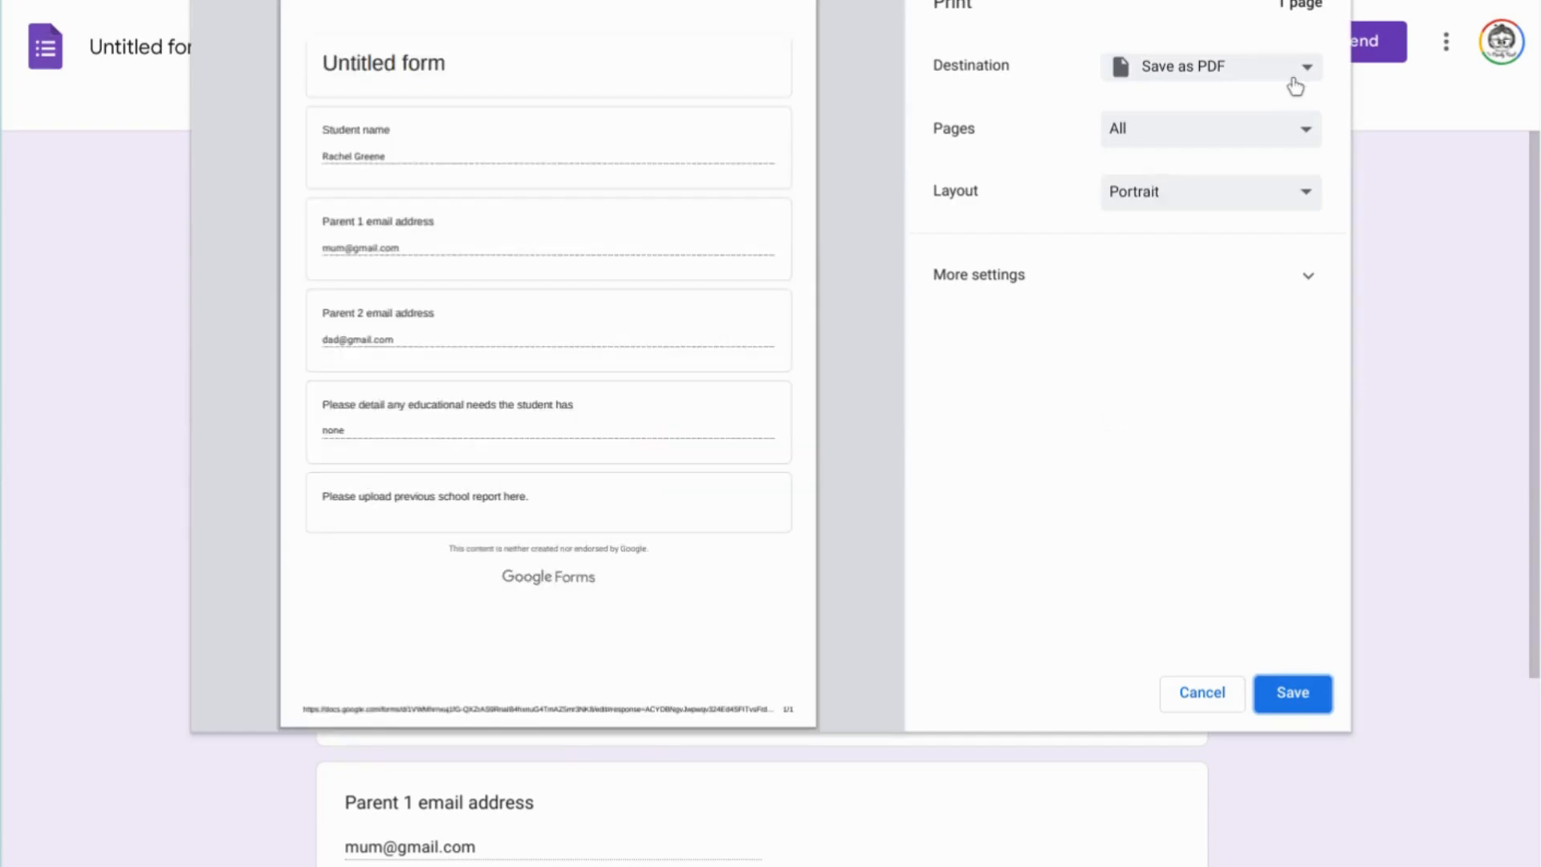
{"action": "left_click", "coordinate": [1308, 73]}
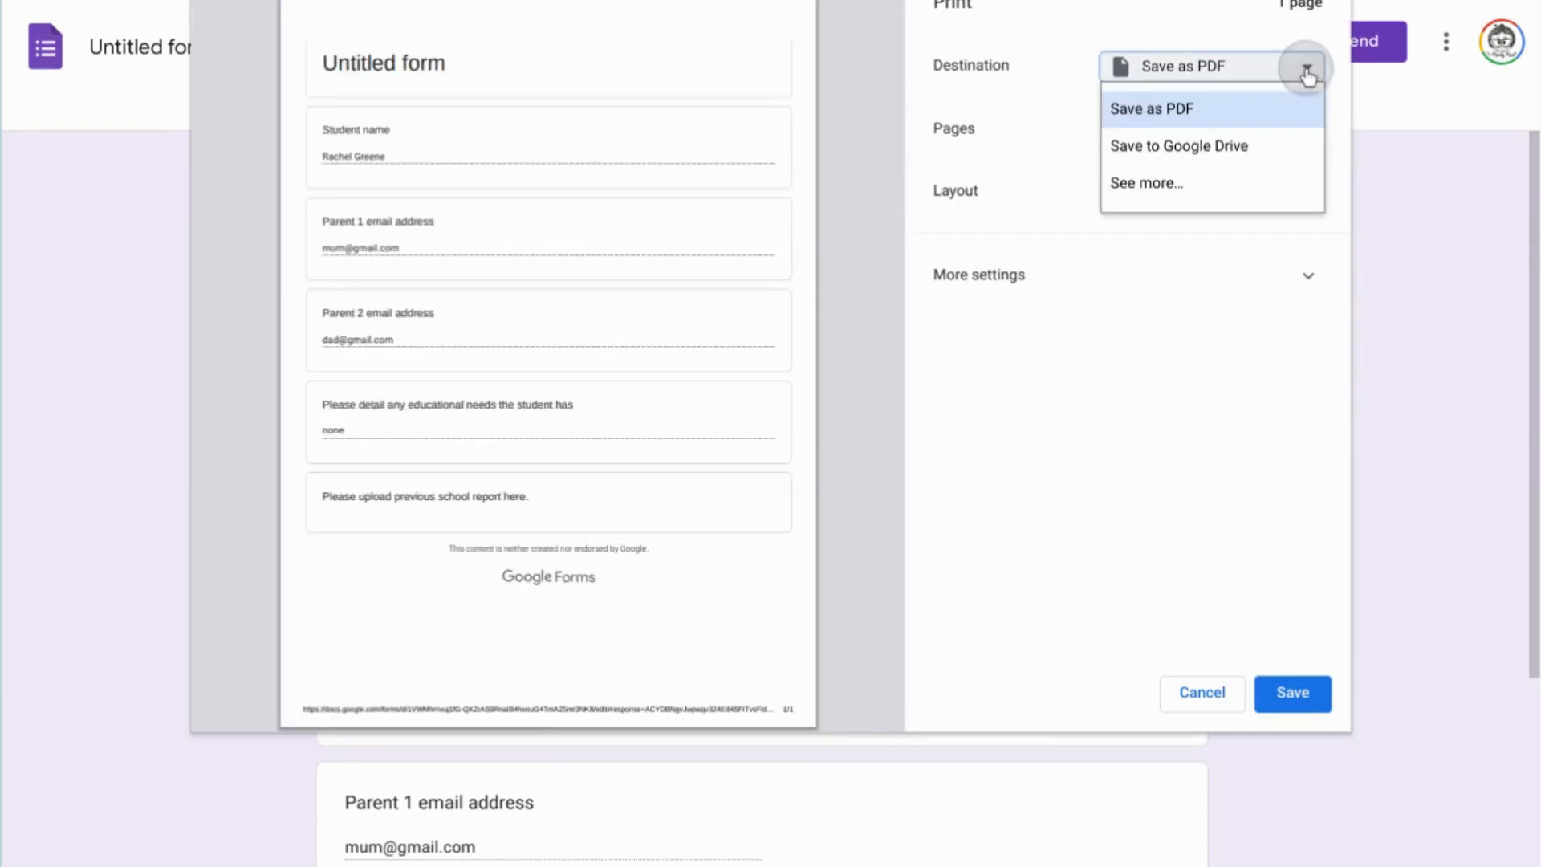
{"action": "left_click", "coordinate": [1264, 111]}
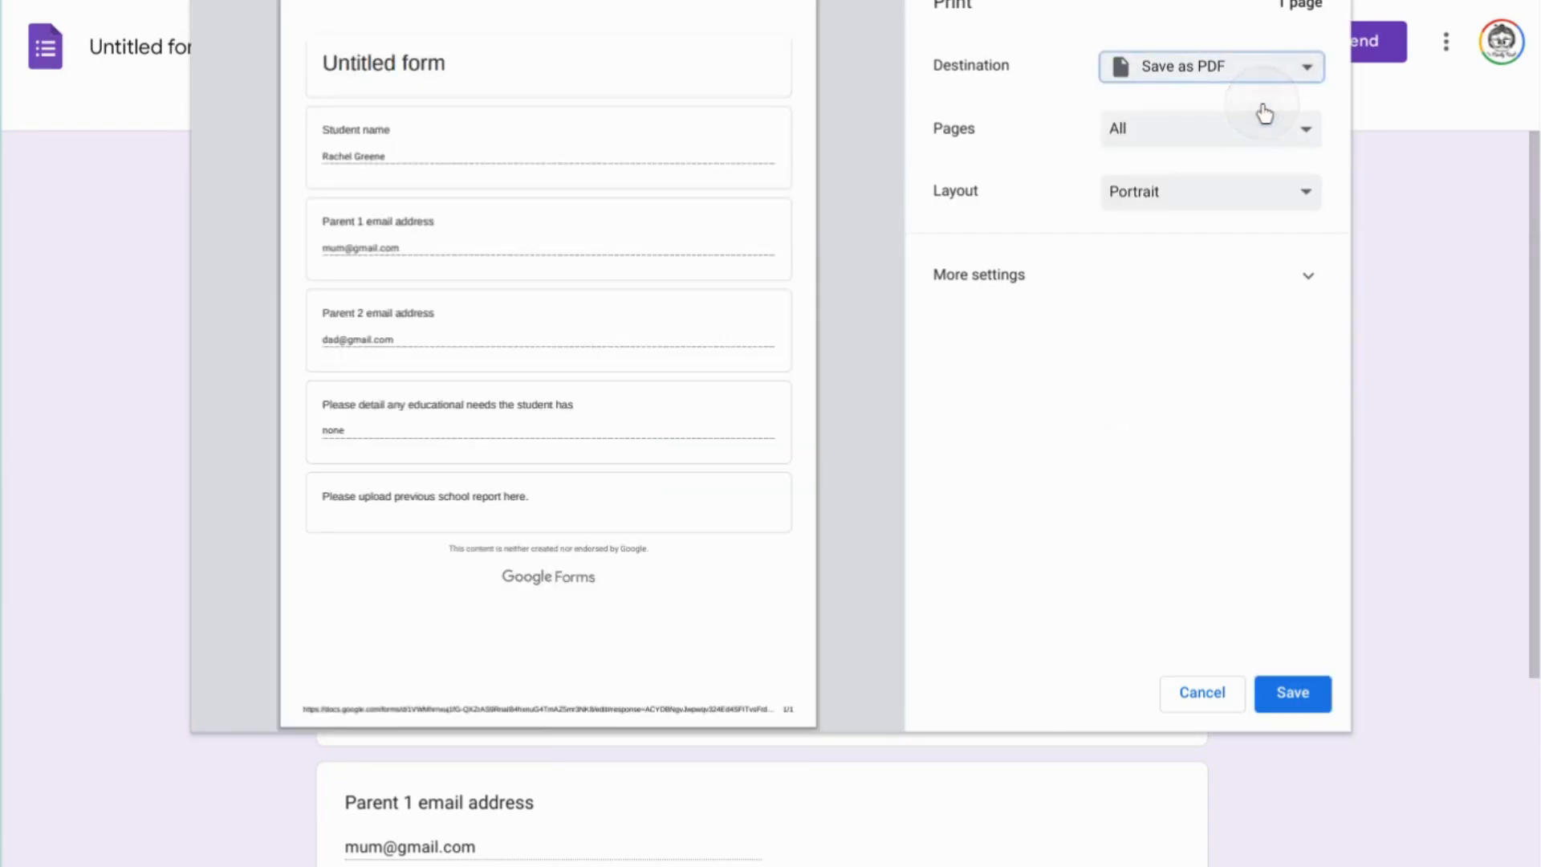
{"action": "left_click", "coordinate": [1292, 705]}
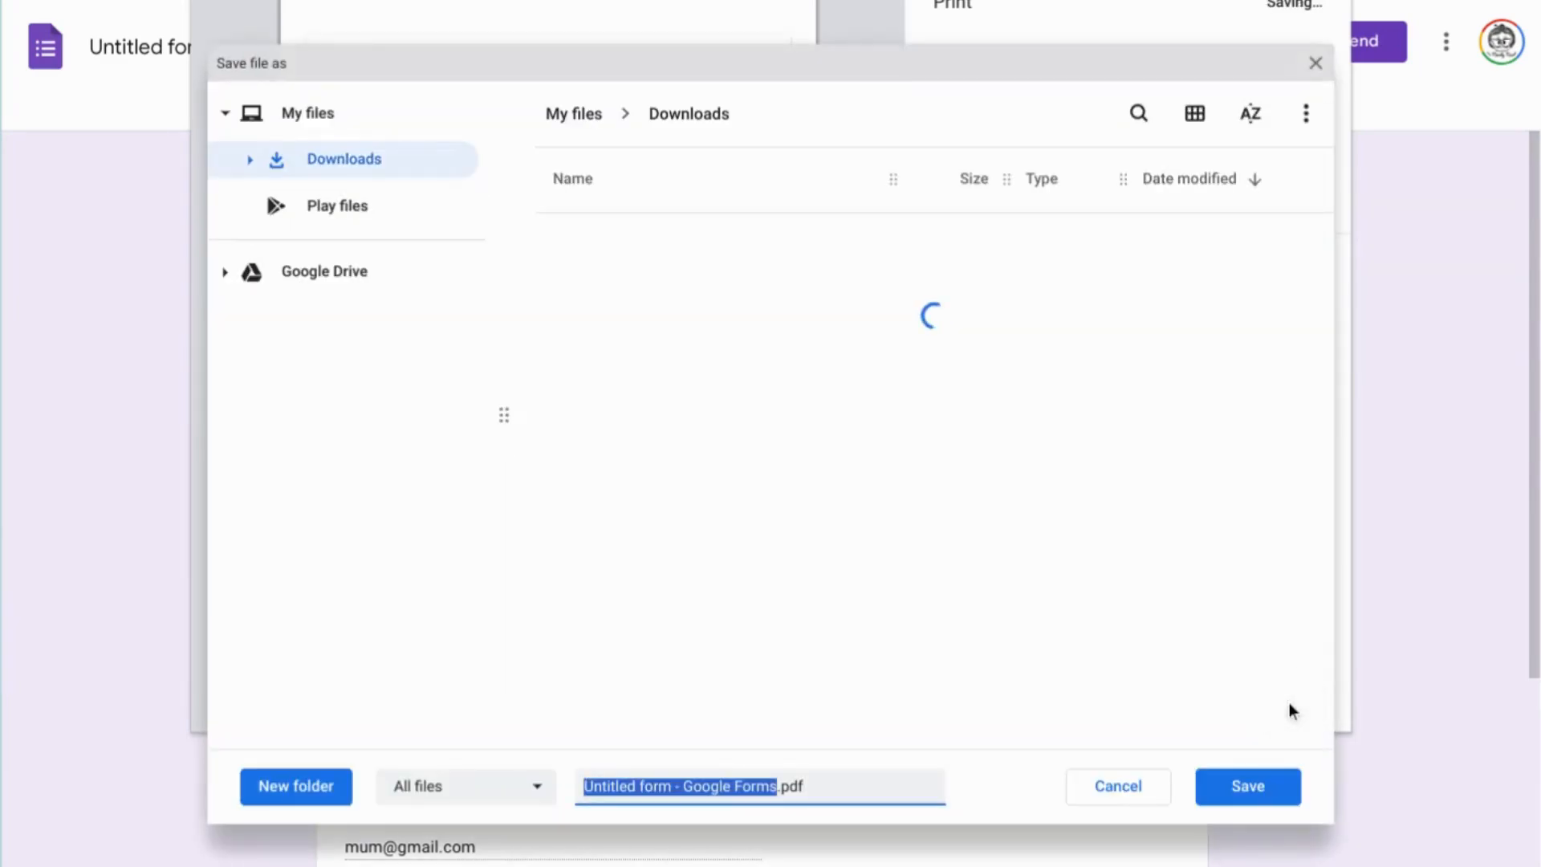
{"action": "left_click", "coordinate": [1151, 784]}
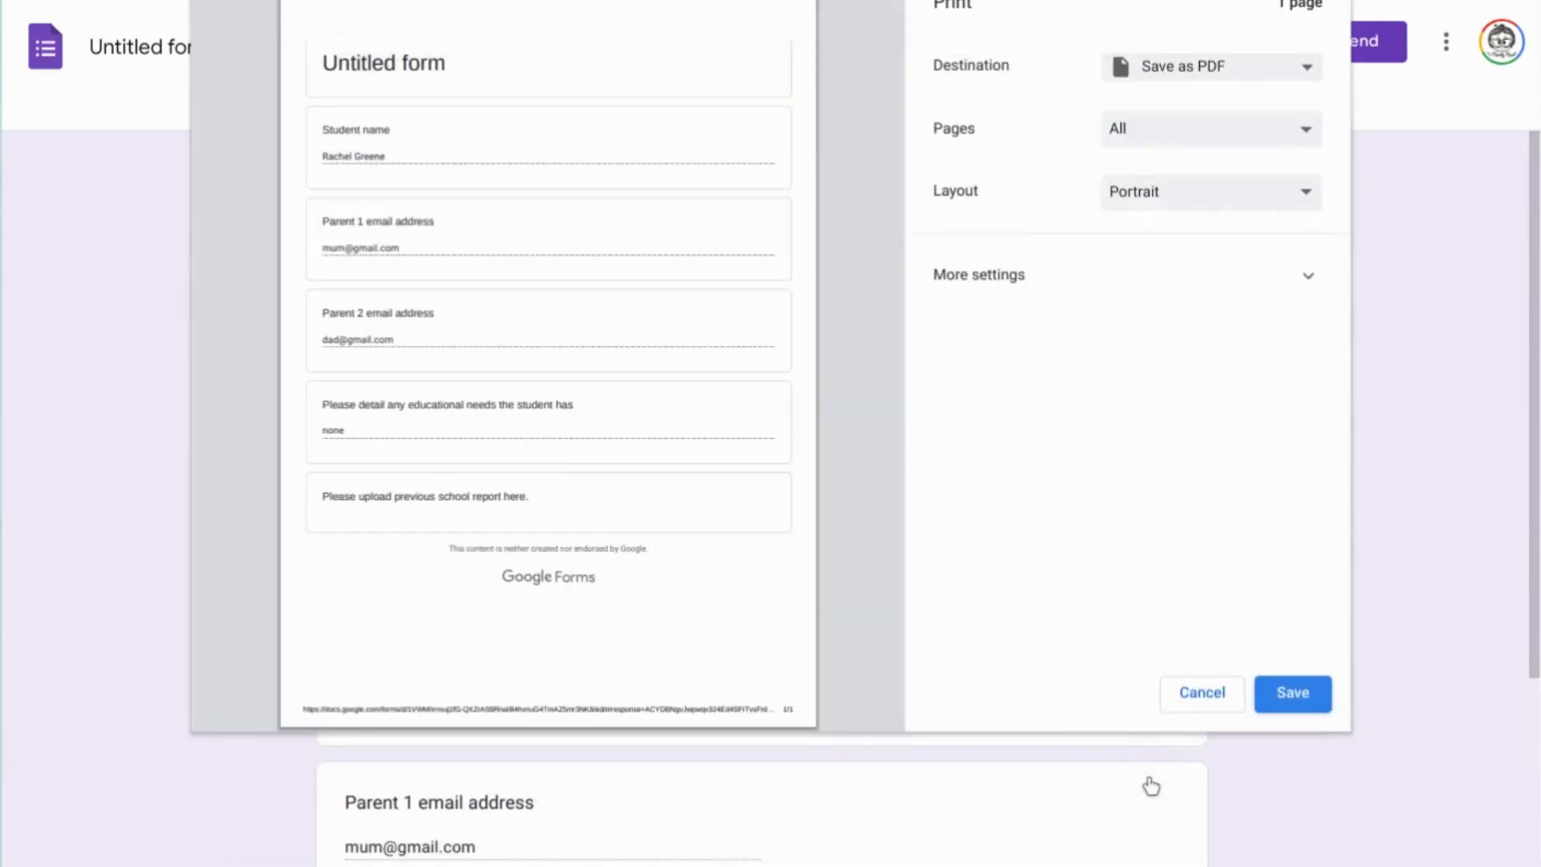
{"action": "left_click", "coordinate": [1203, 695]}
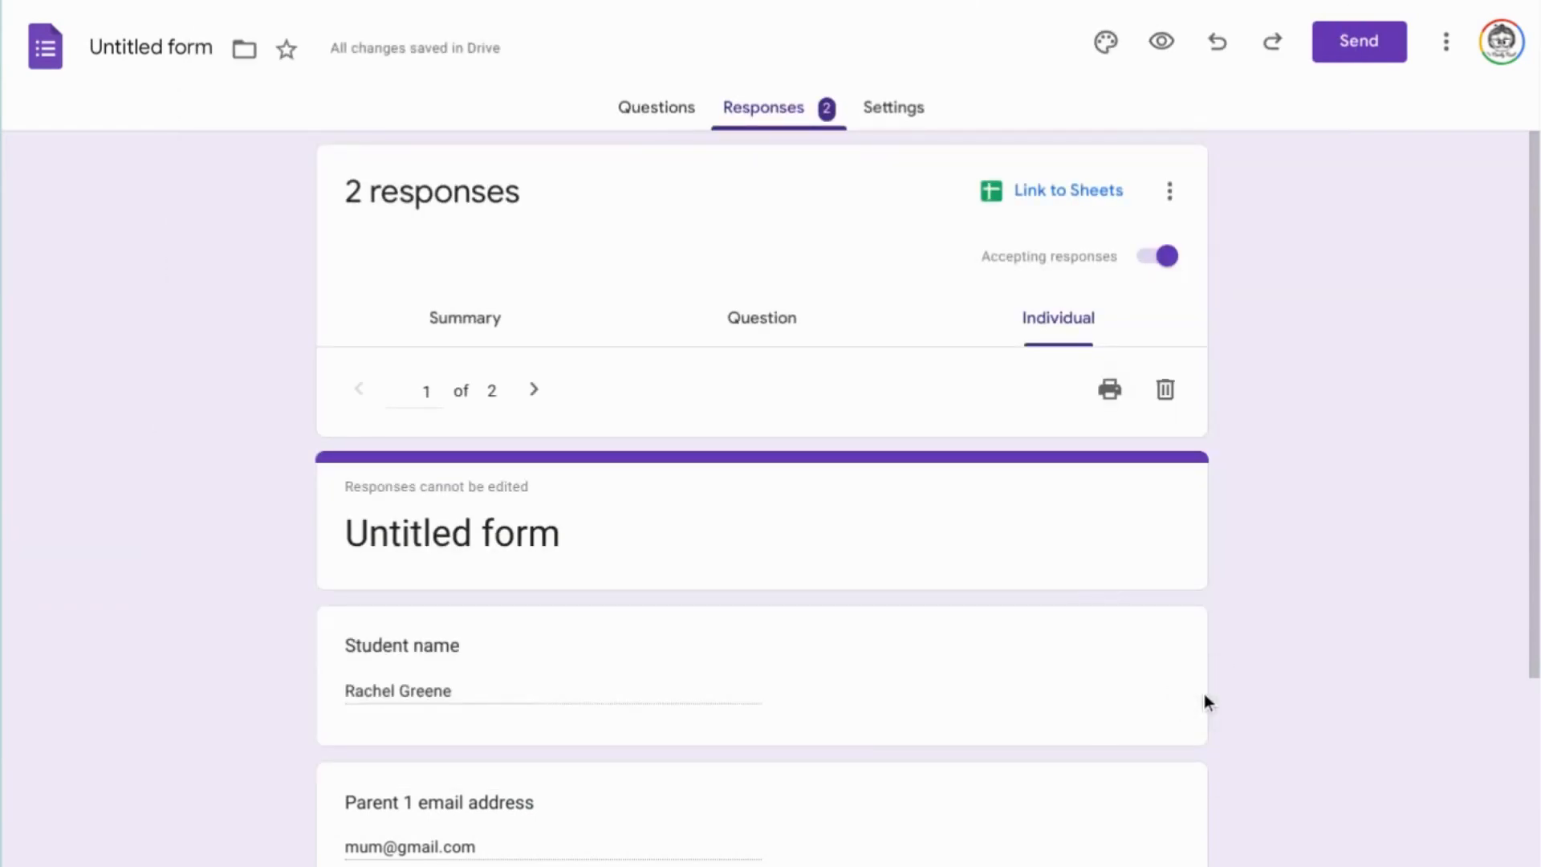
Move on to view the second individual response.
{"action": "left_click", "coordinate": [537, 393]}
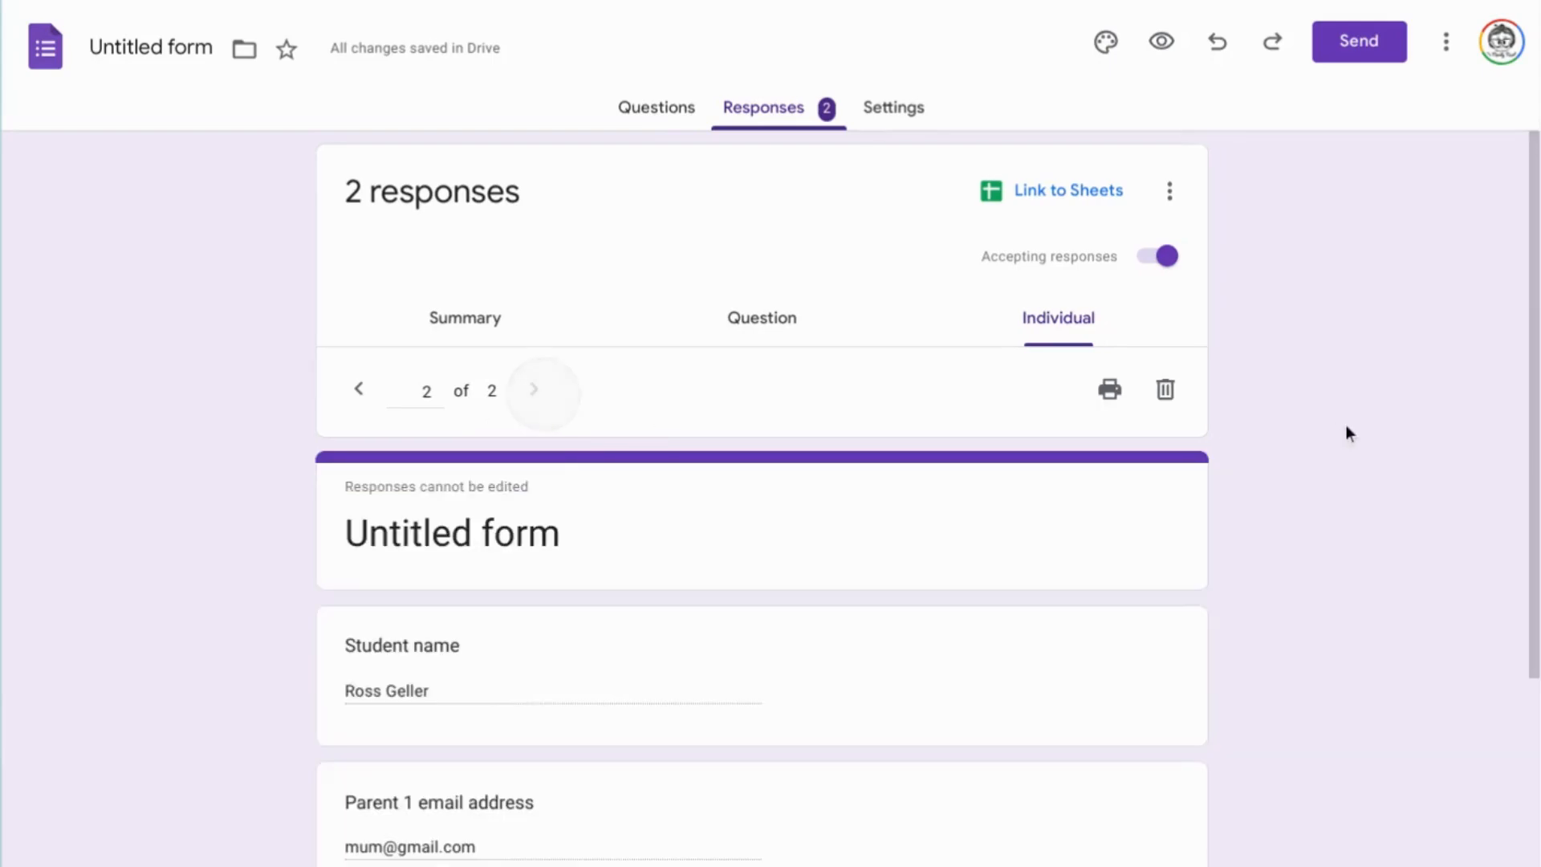